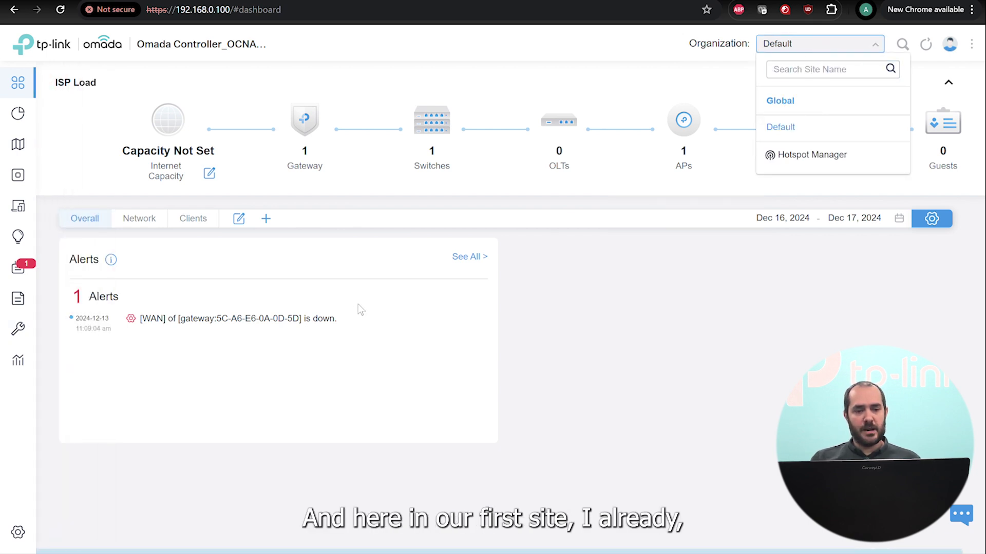
Open the Devices list for the Default site to see the router, switch and access point.
left_click(54, 175)
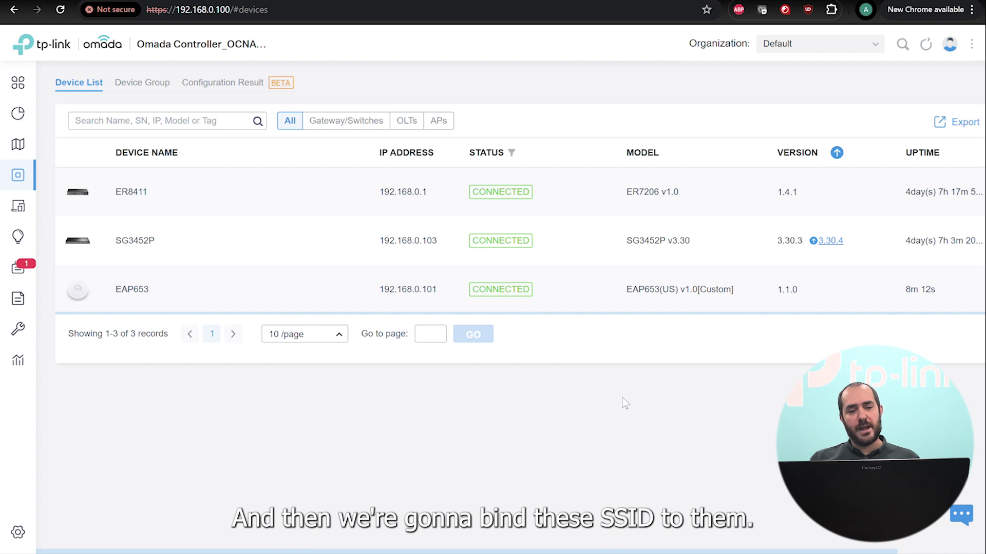
mouse_move(31, 503)
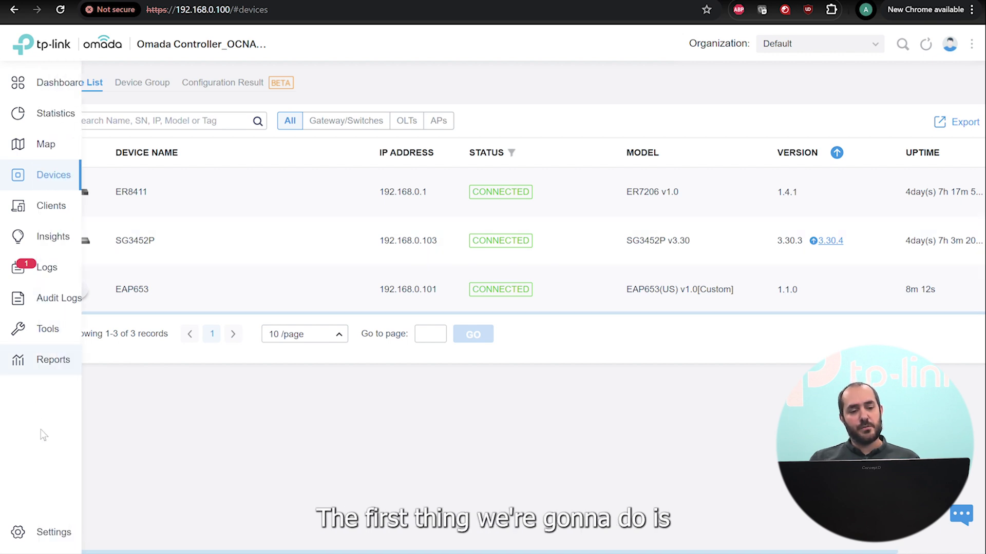
Go to Settings > Wired Networks > LAN to view the Default 192.168.0.1/24 network on VLAN 1.
left_click(39, 539)
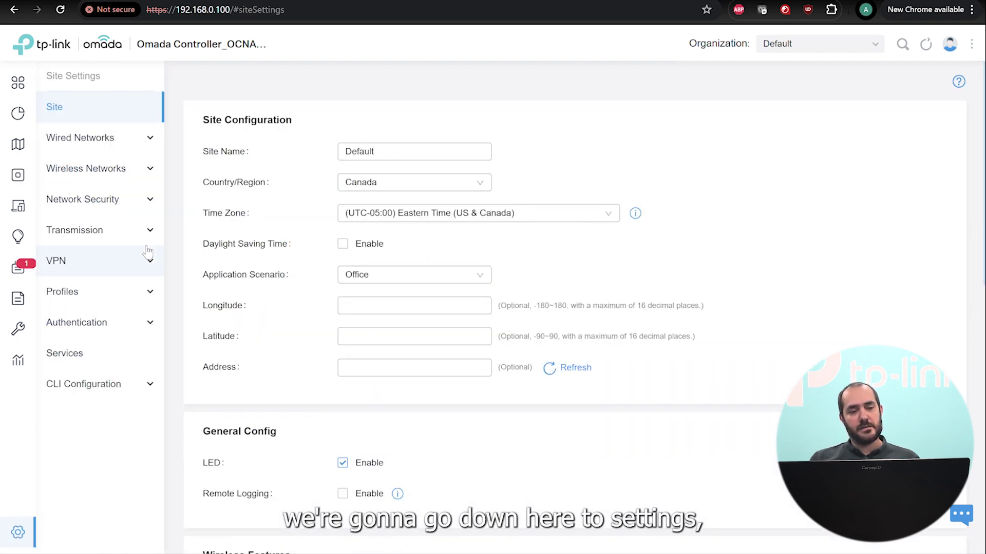
left_click(98, 146)
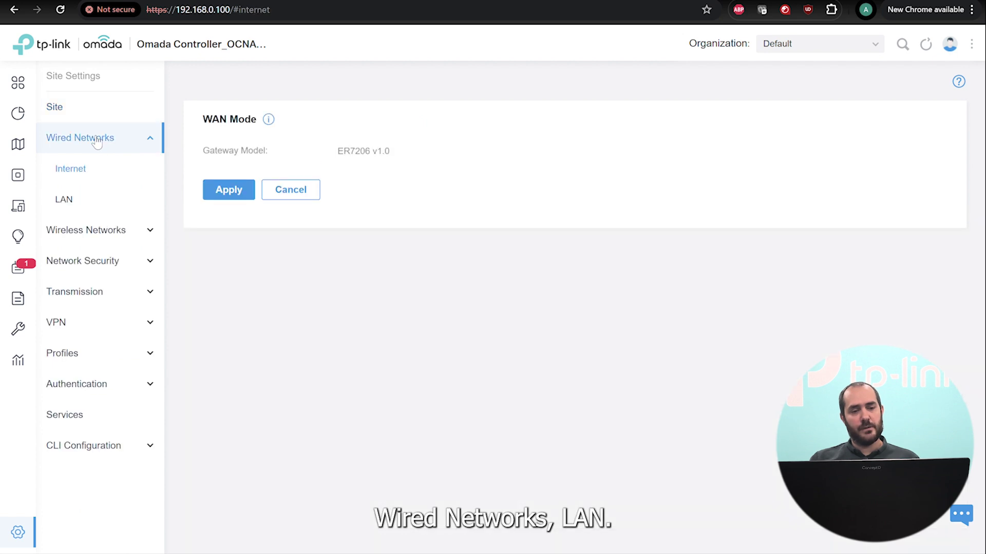
left_click(62, 207)
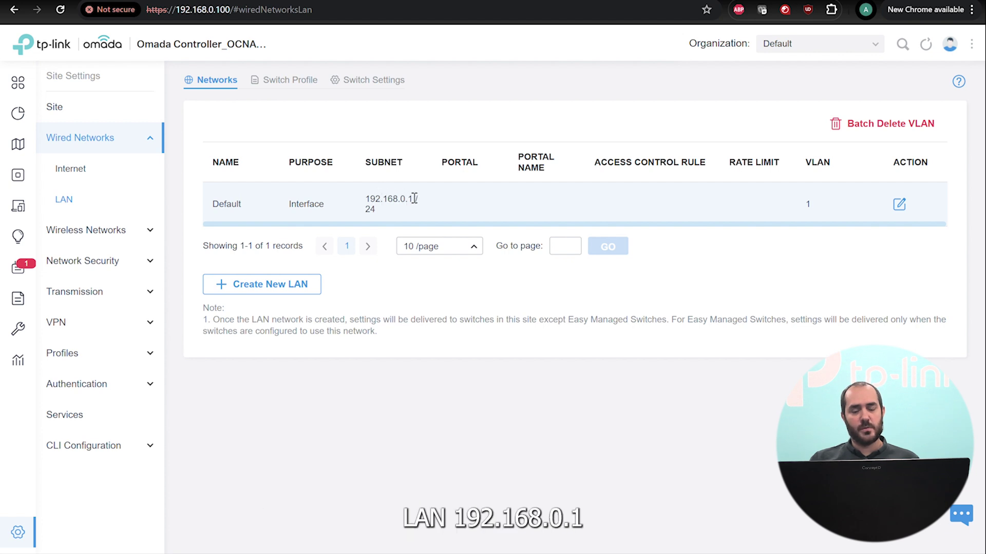
Create a new LAN named General that includes all four LAN interfaces.
left_click(262, 288)
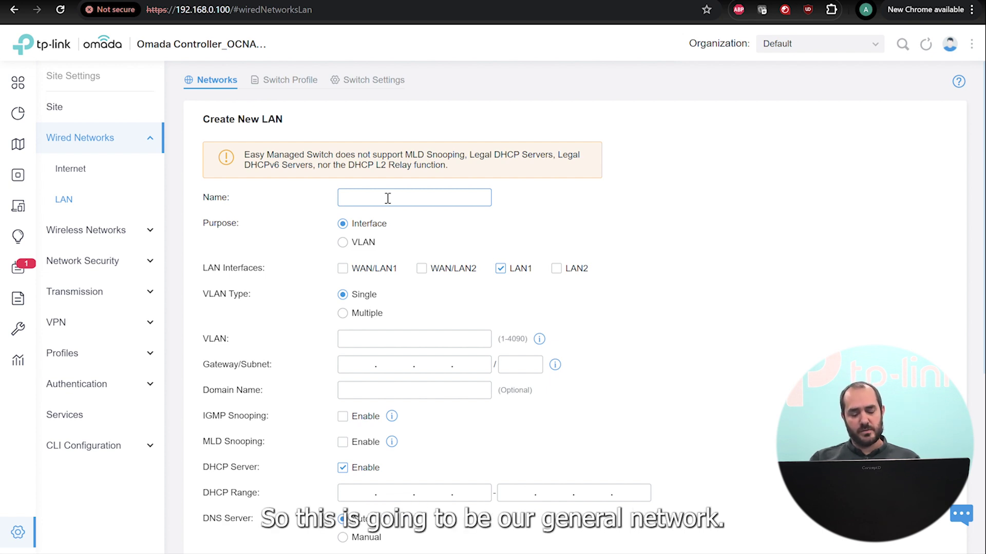
type("eral")
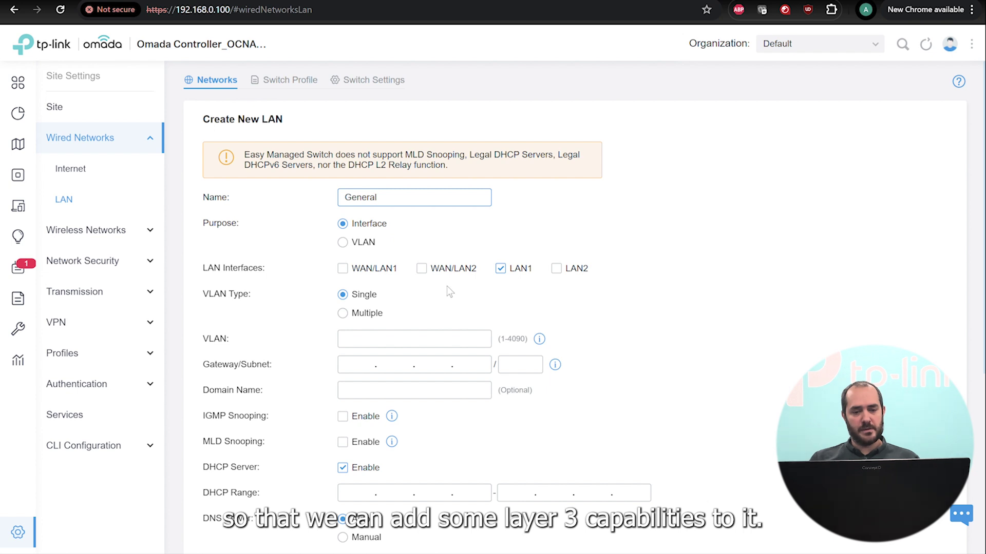
left_click(342, 269)
left_click(435, 270)
left_click(557, 268)
Give General VLAN 10 and gateway/subnet 192.168.10.1/24.
left_click(370, 333)
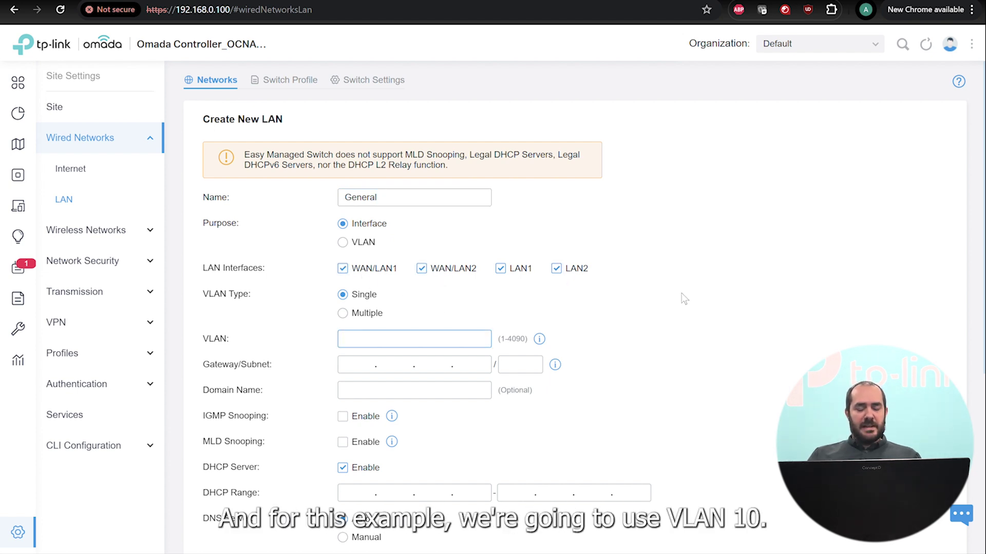
type("10")
left_click(359, 366)
type("192.")
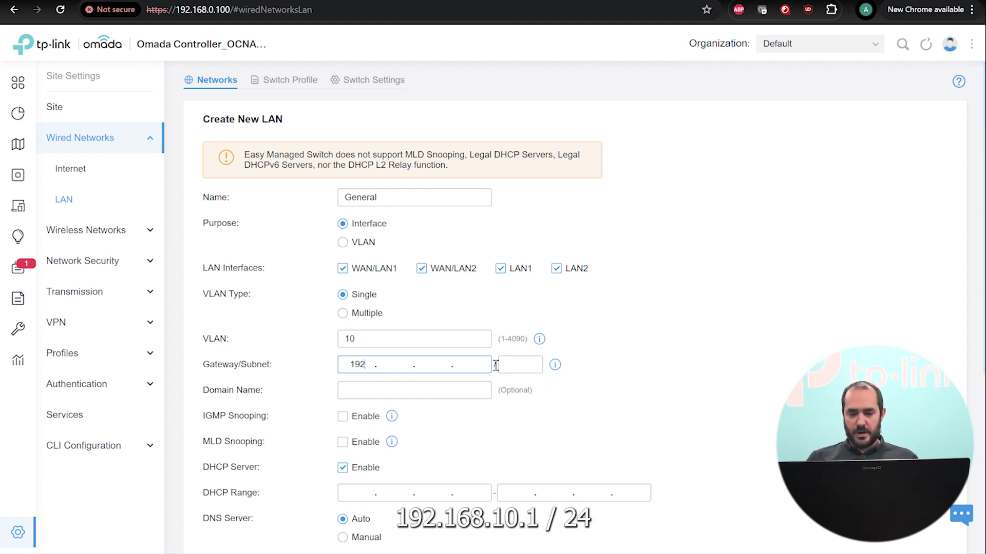
type("168.")
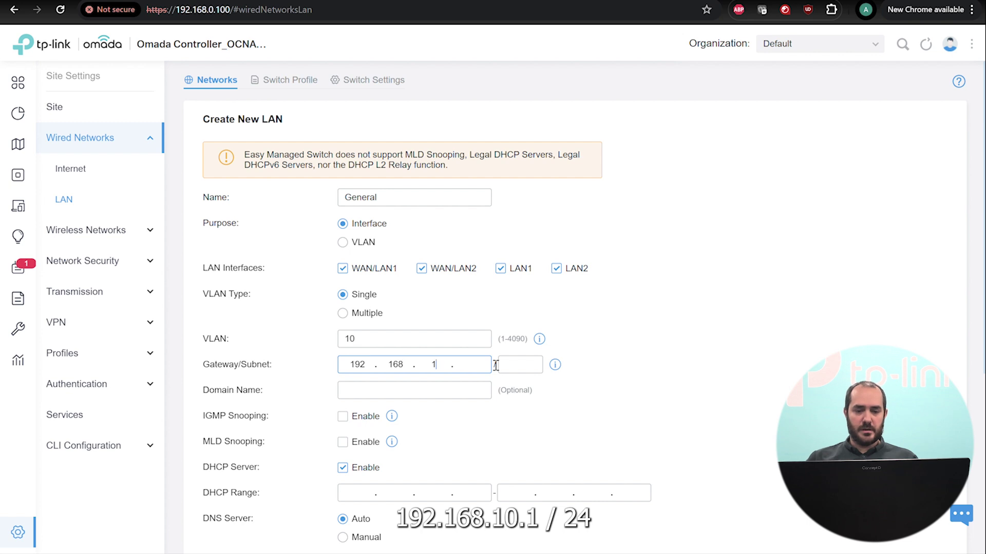
type("10.1")
left_click(495, 365)
type("24")
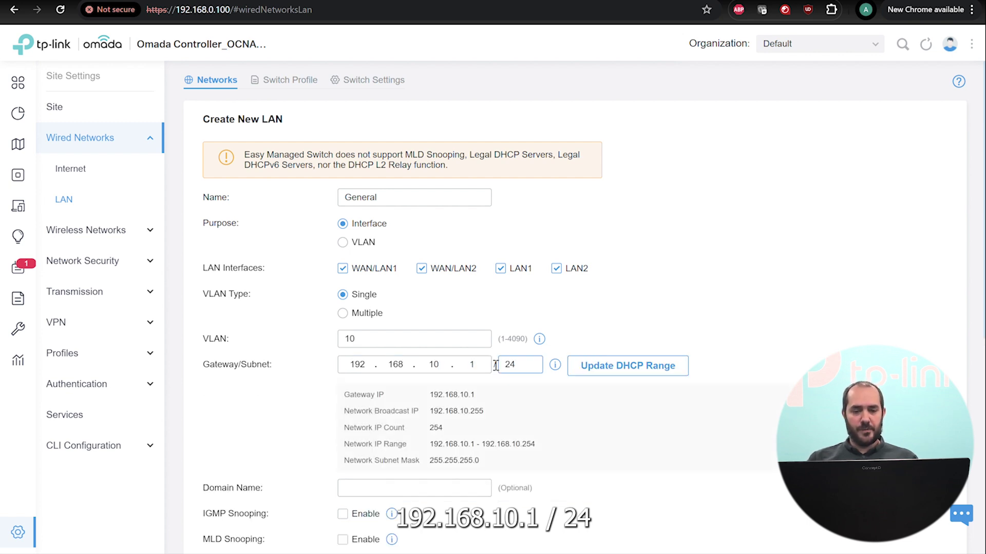
Set General's DHCP range to 192.168.10.100–192.168.10.200 and save the network.
scroll(641, 328, "down", 1)
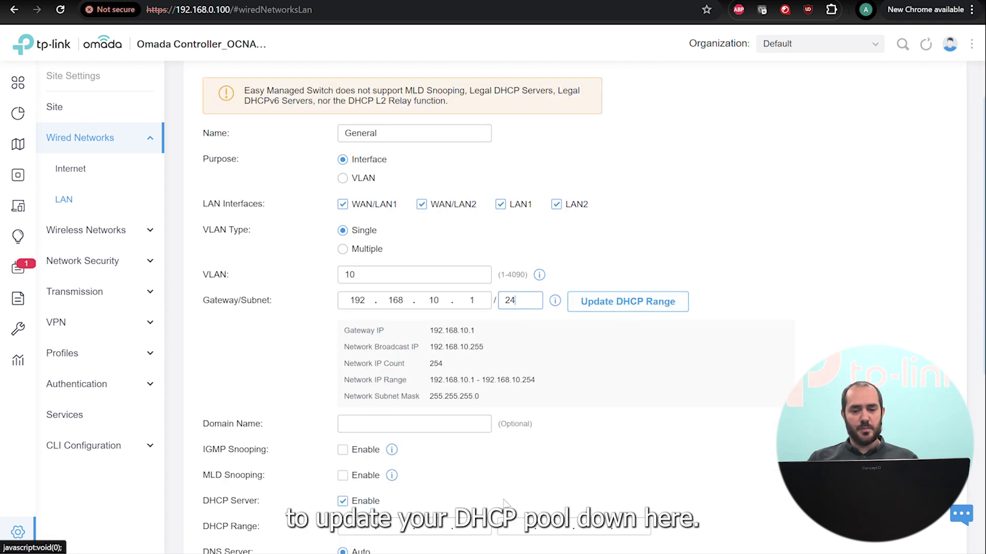
scroll(505, 503, "down", 2)
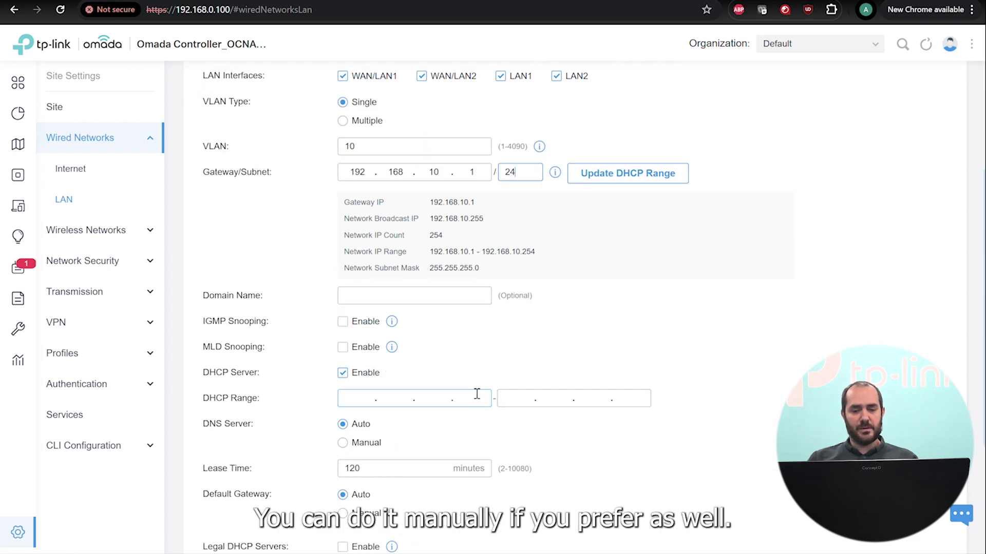
left_click(636, 177)
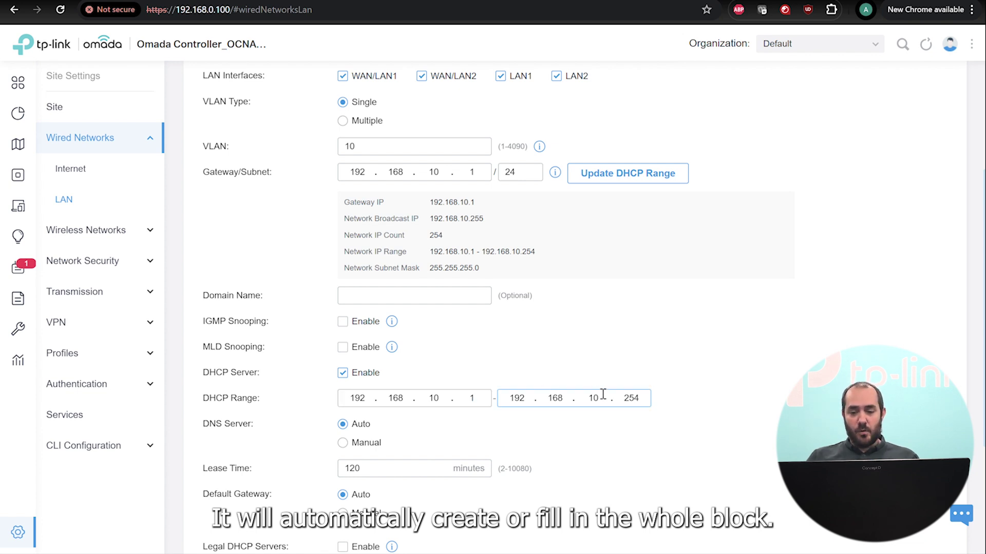
type("0")
double_click(627, 398)
type("200")
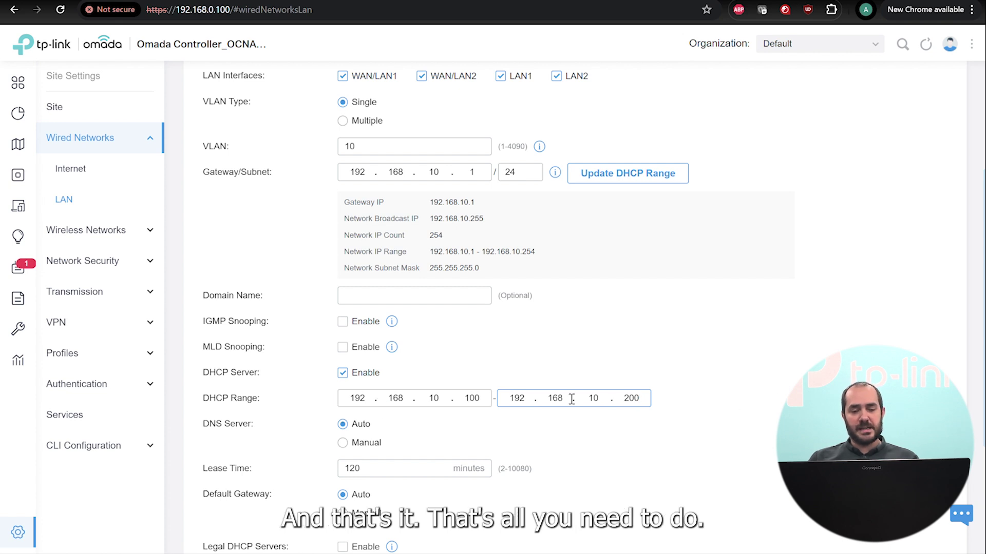
scroll(571, 399, "down", 3)
left_click(226, 495)
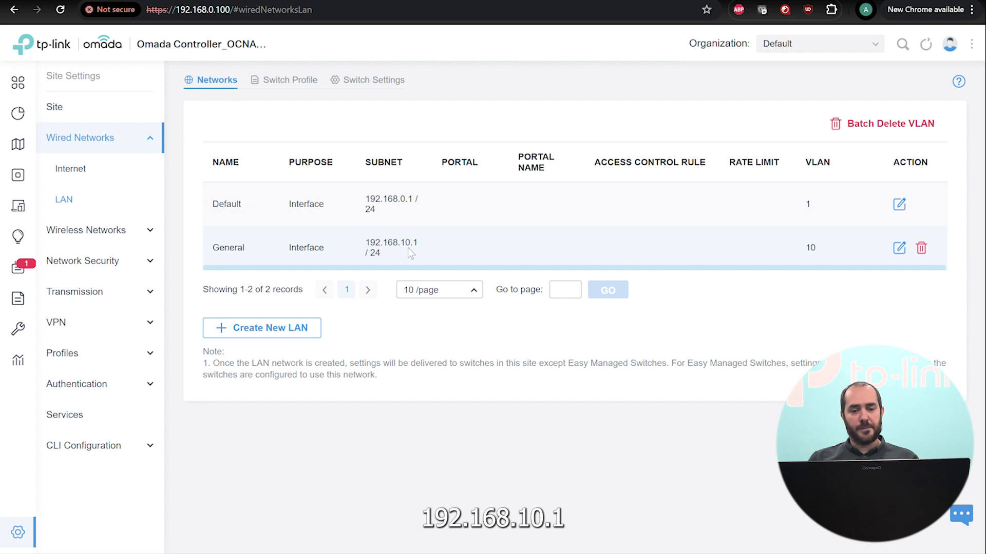
Create a new LAN for IoT that includes all four LAN interfaces.
left_click(281, 329)
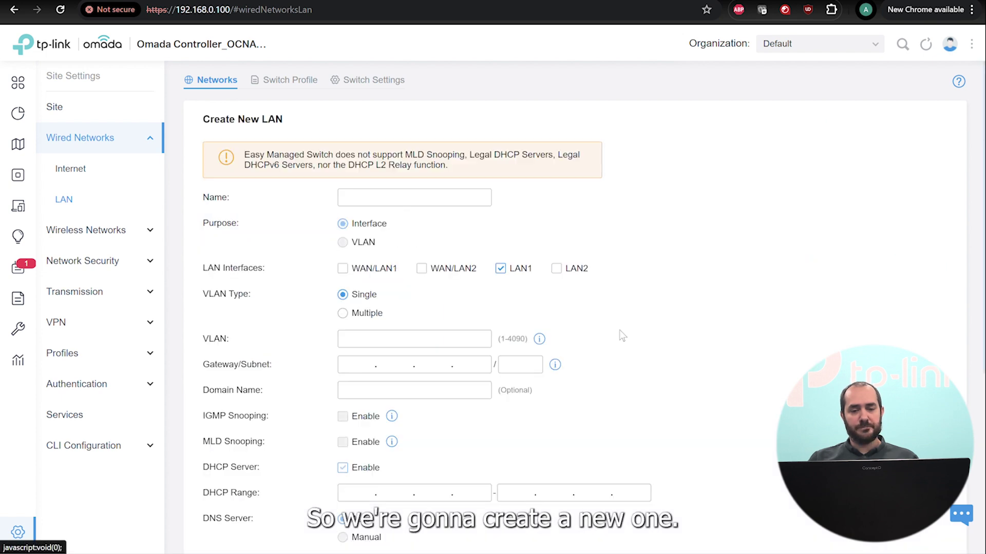
left_click(418, 196)
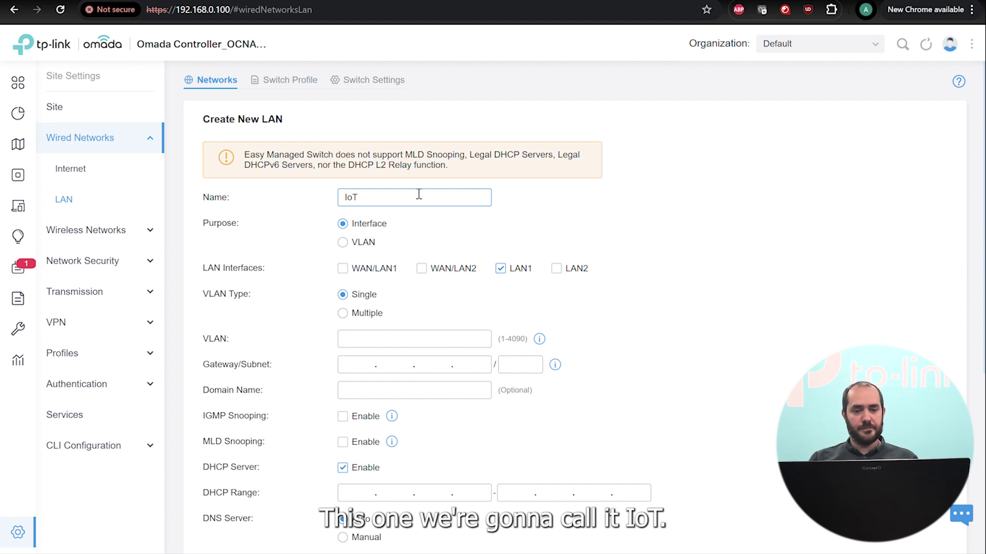
left_click(342, 269)
left_click(459, 271)
left_click(557, 269)
Give the IoT network VLAN 20 and gateway/subnet 192.168.20.1/24.
left_click(416, 338)
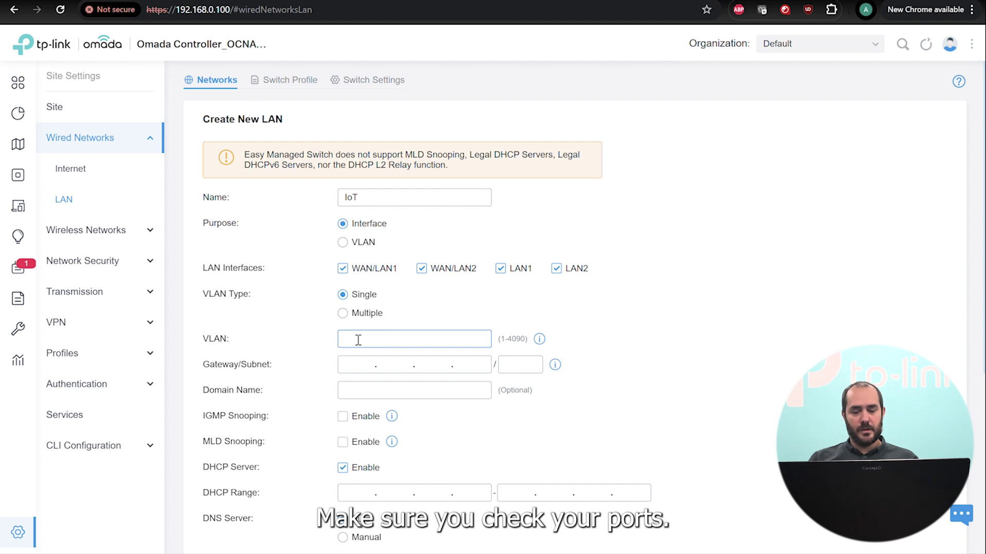
type("20")
left_click(343, 365)
type("192 . ")
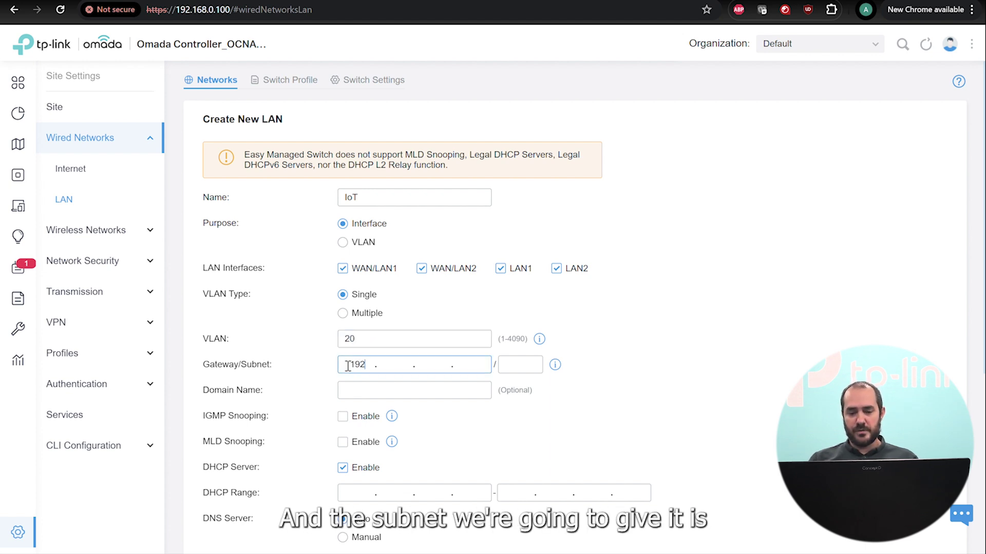
type("168")
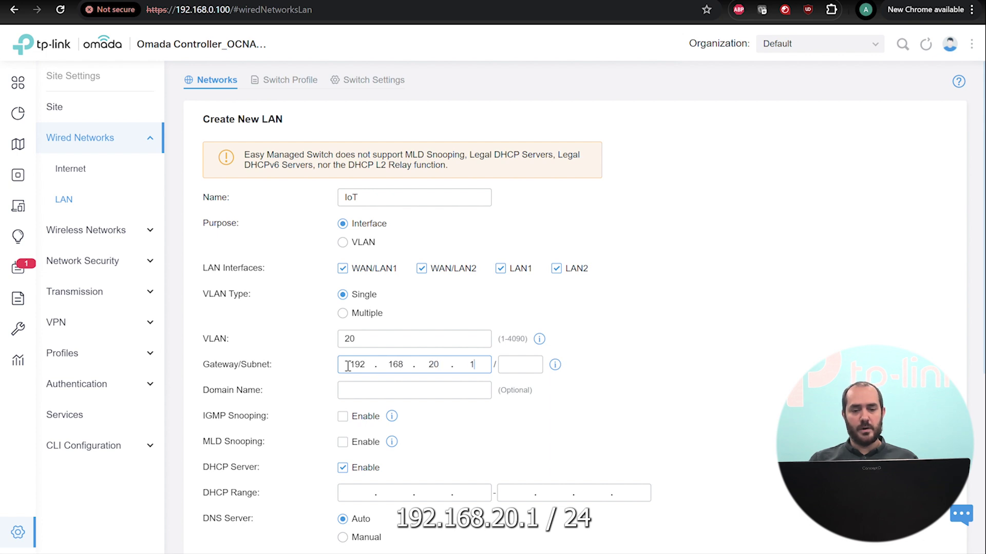
key("Tab")
type("24")
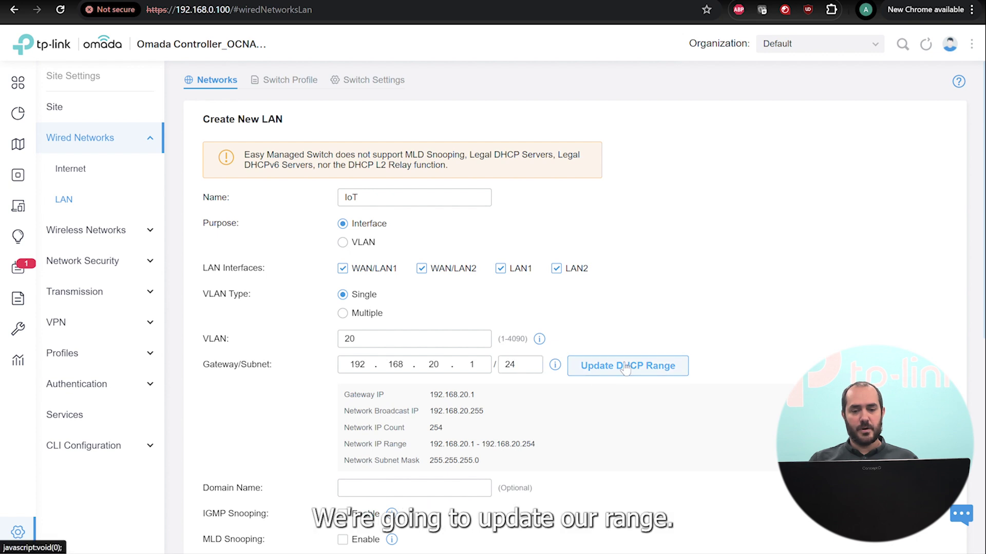
Set the DHCP range to 192.168.20.100–192.168.20.200 and save the IoT LAN.
scroll(624, 382, "down", 4)
left_click(476, 398)
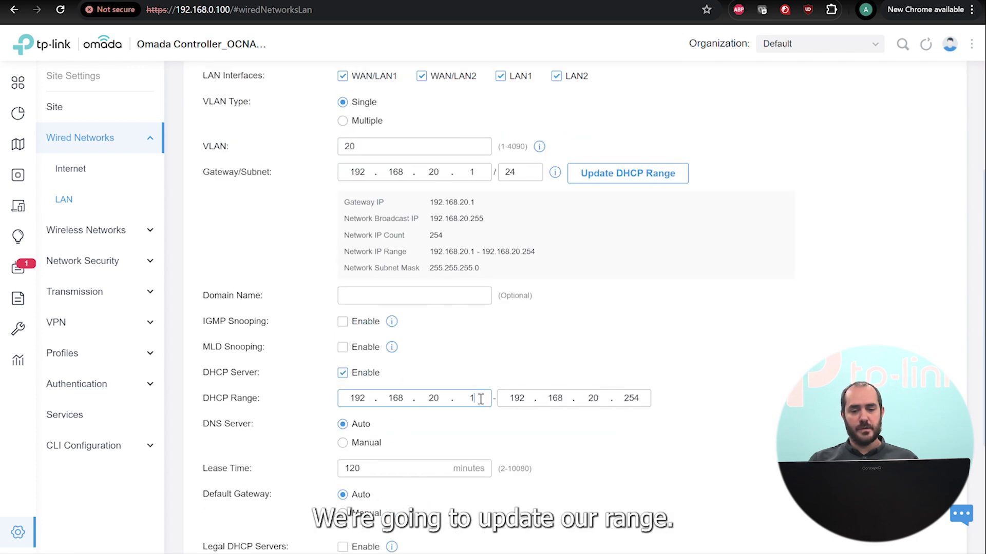
type("00")
left_click_drag(628, 398, 647, 399)
key("BackSpace")
type("00")
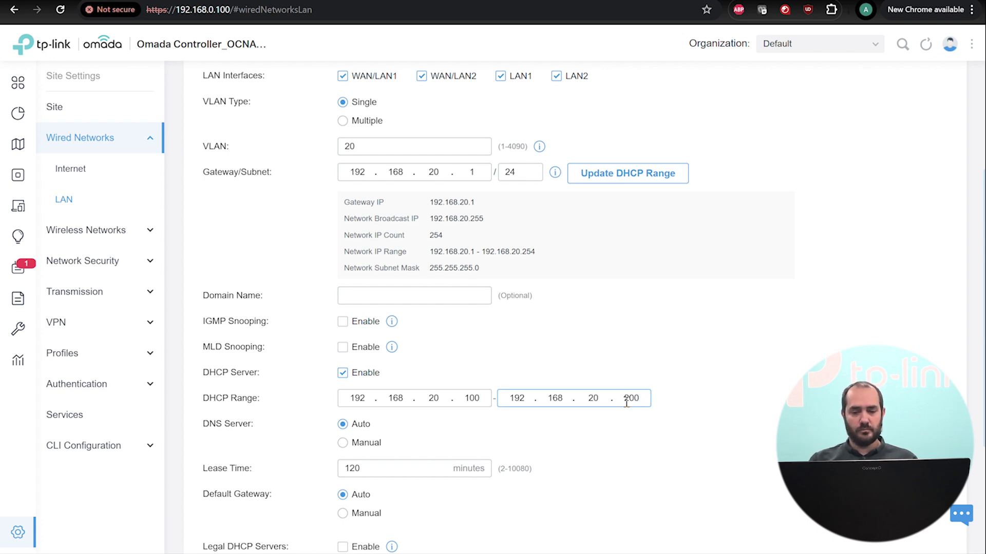
scroll(540, 441, "down", 4)
left_click(226, 495)
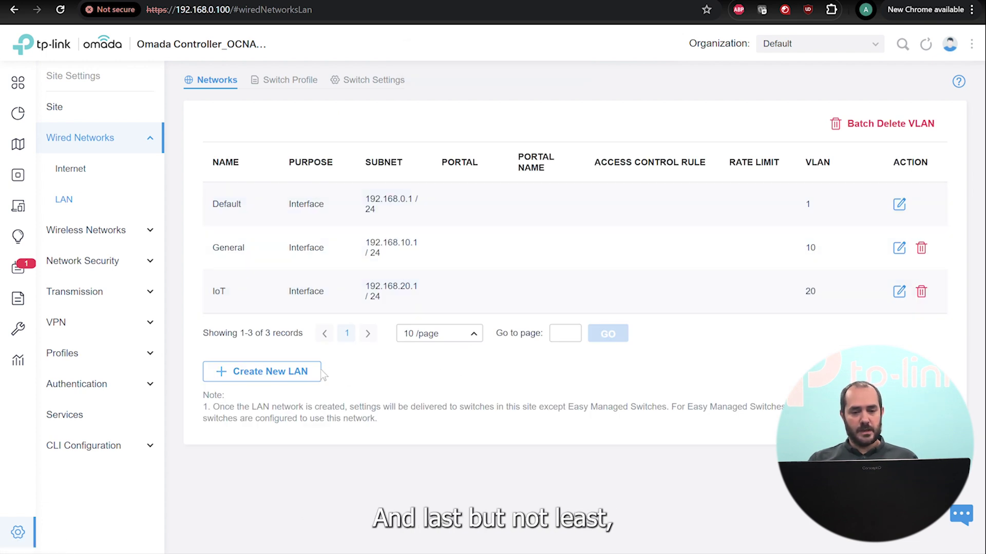
Create a new LAN named Guests that includes all four LAN interfaces.
left_click(272, 373)
left_click(436, 198)
type("Guests")
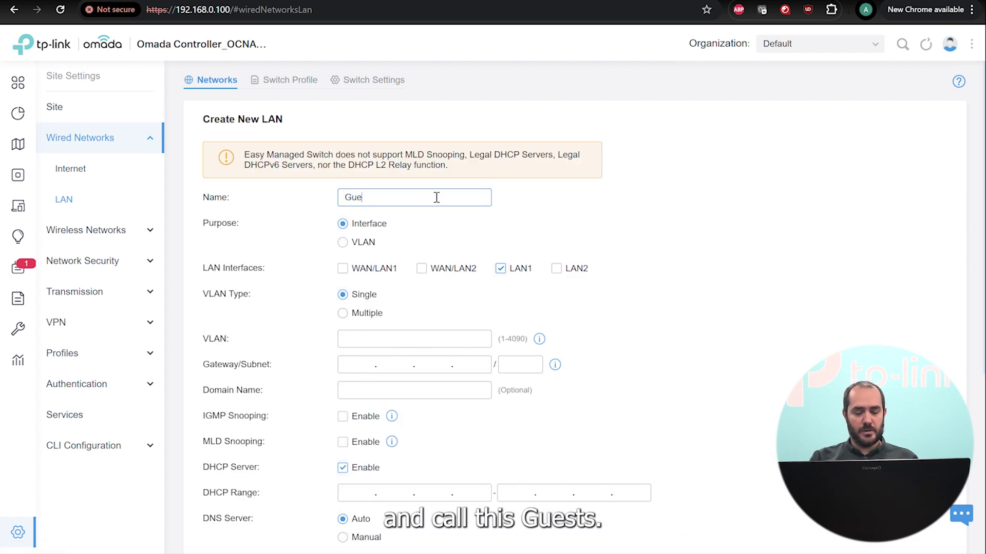
left_click(367, 271)
left_click(462, 274)
left_click(564, 271)
Give Guests VLAN 30 and gateway/subnet 192.168.30.1/24.
left_click(384, 337)
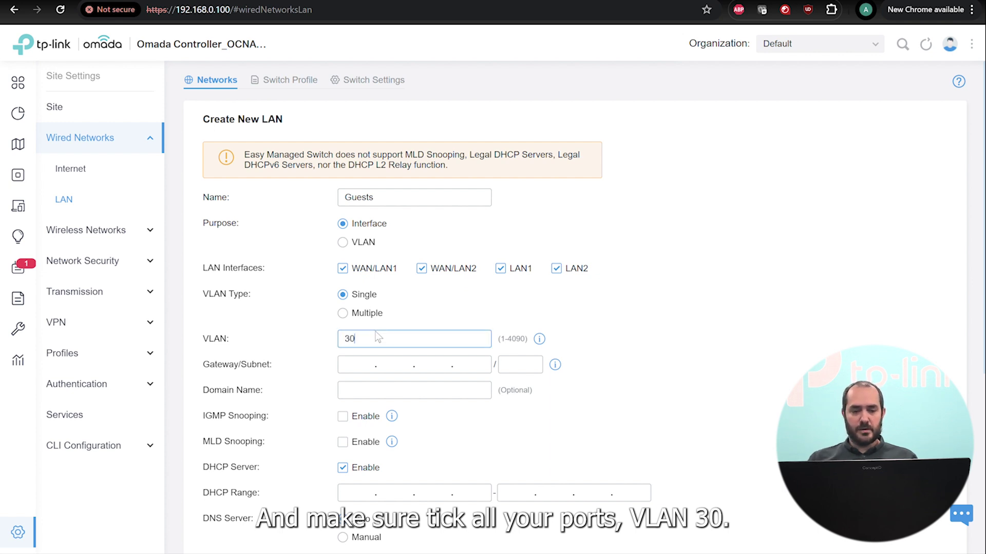
left_click(368, 366)
type("192.168.30.1")
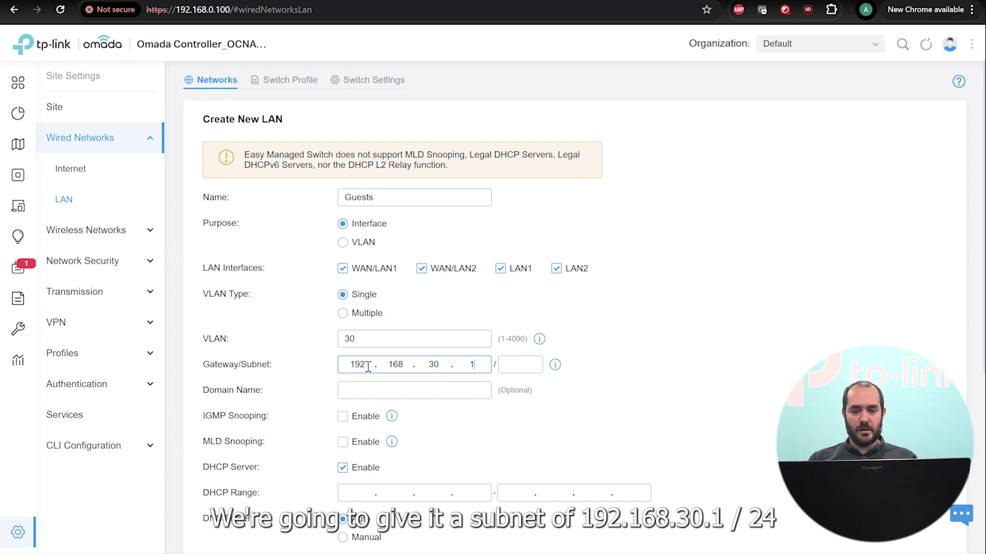
key("Tab")
type("2")
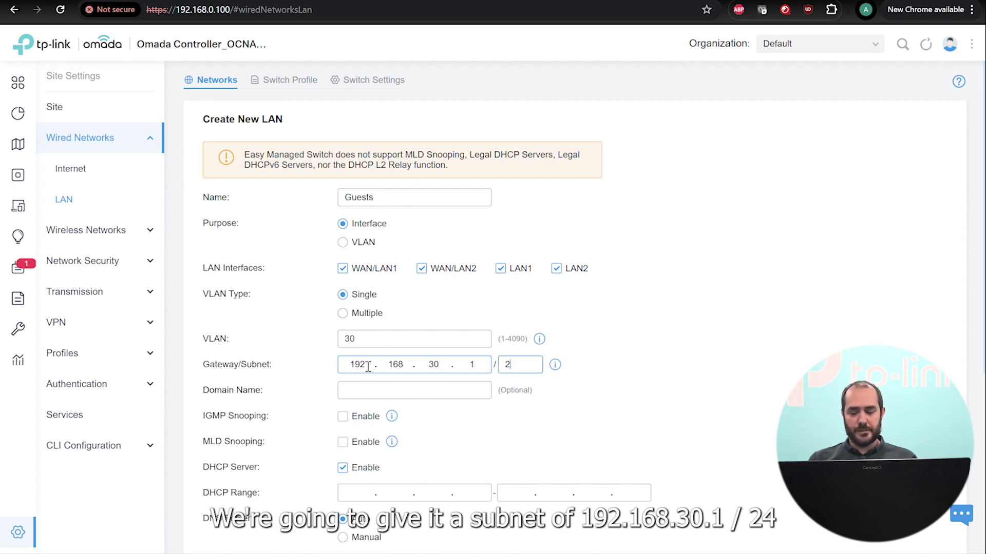
type("4")
Set the DHCP range to 192.168.30.100–192.168.30.200 and save the Guests LAN.
left_click(614, 369)
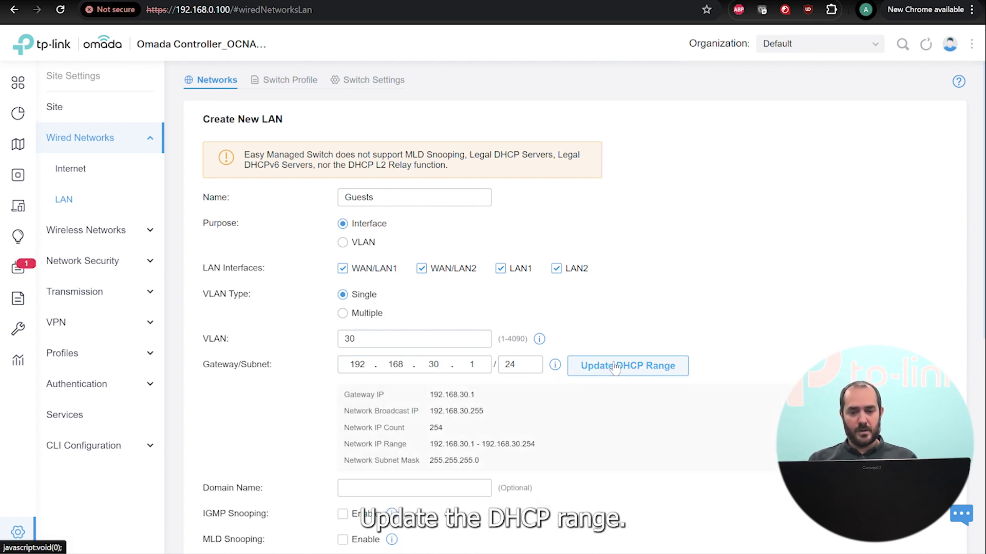
scroll(737, 382, "down", 4)
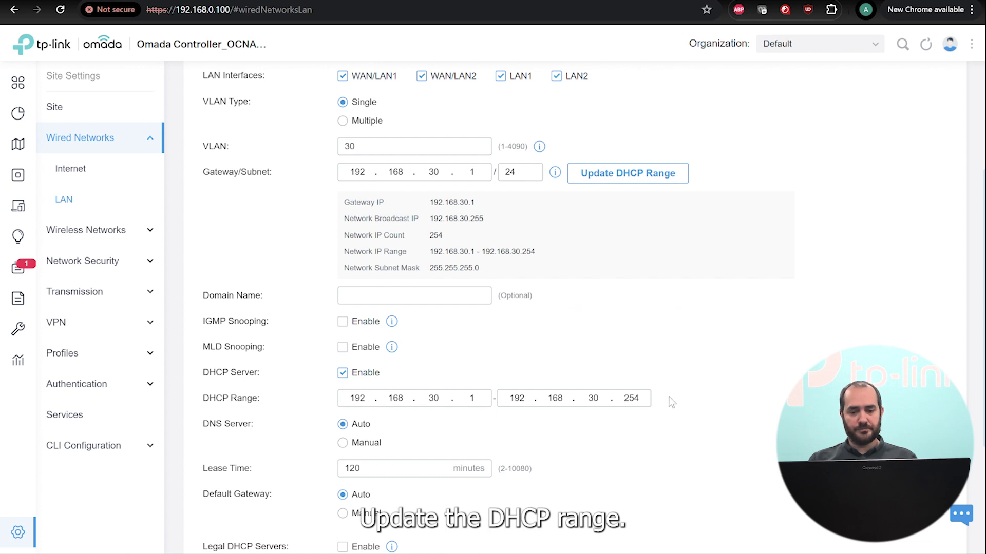
left_click(476, 397)
type("00")
left_click(629, 397)
double_click(629, 397)
type("200")
scroll(633, 400, "down", 4)
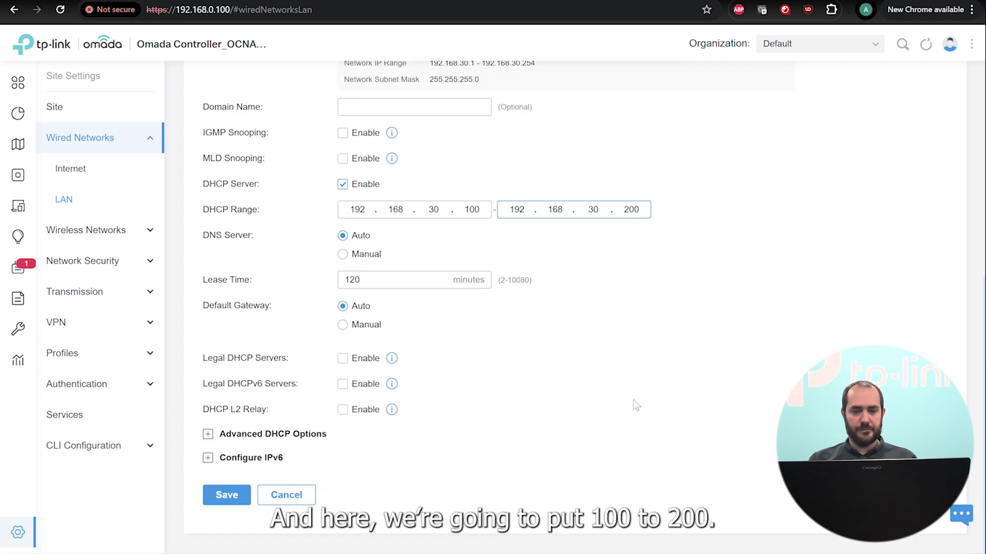
left_click(226, 495)
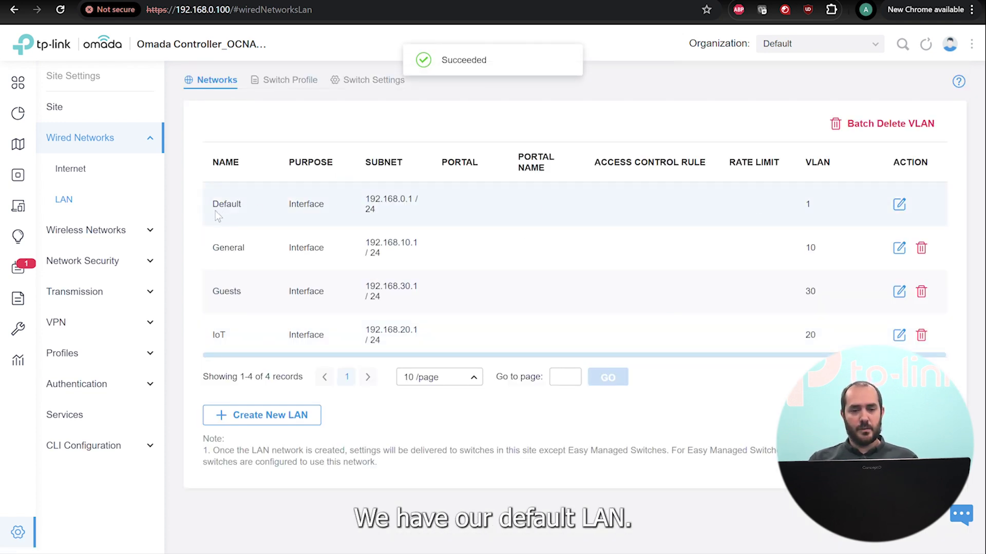
Clear the stray selection in the four-network LAN list and open the Wireless Networks settings.
left_click_drag(230, 205, 440, 213)
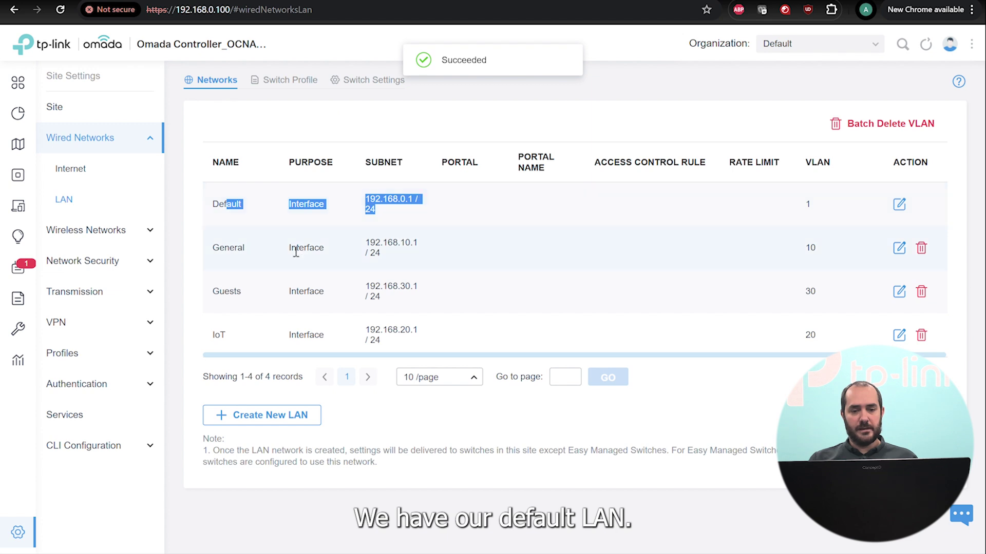
left_click(228, 251)
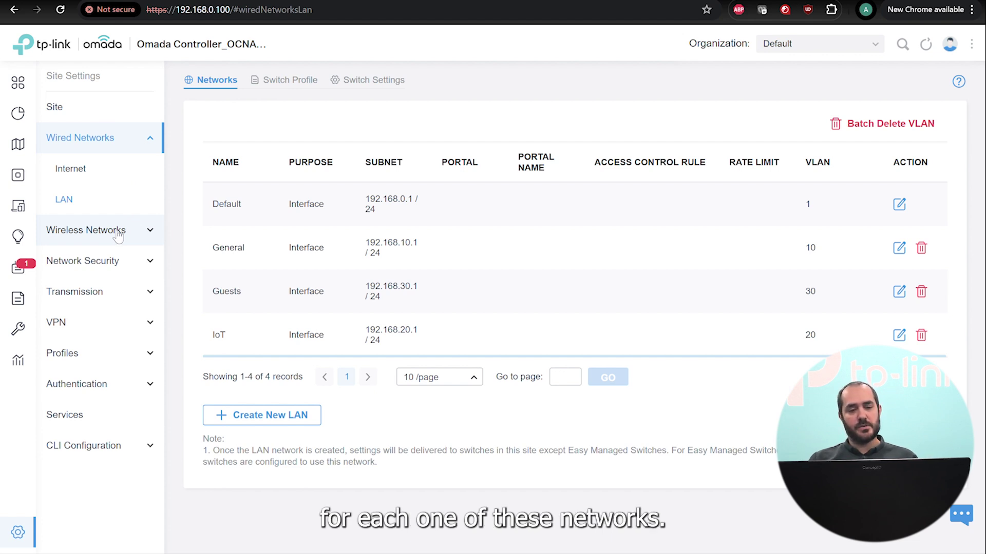
left_click(118, 235)
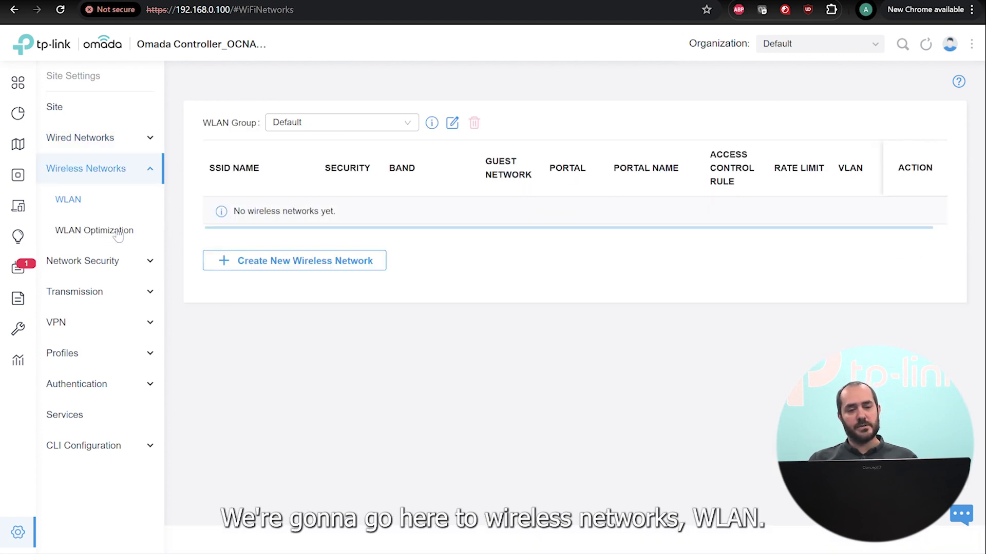
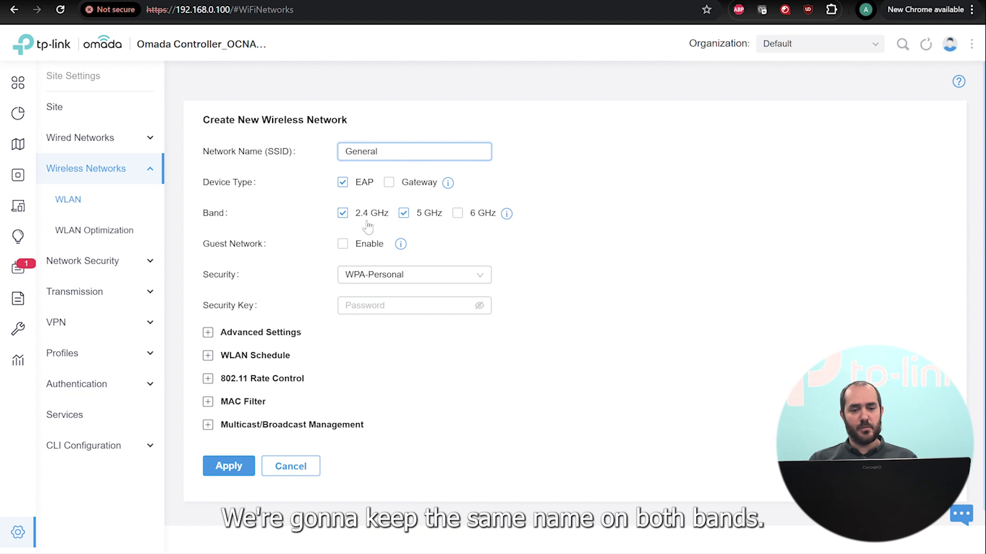
Enter and verify the General SSID's security key, then expand Advanced Settings.
left_click(373, 305)
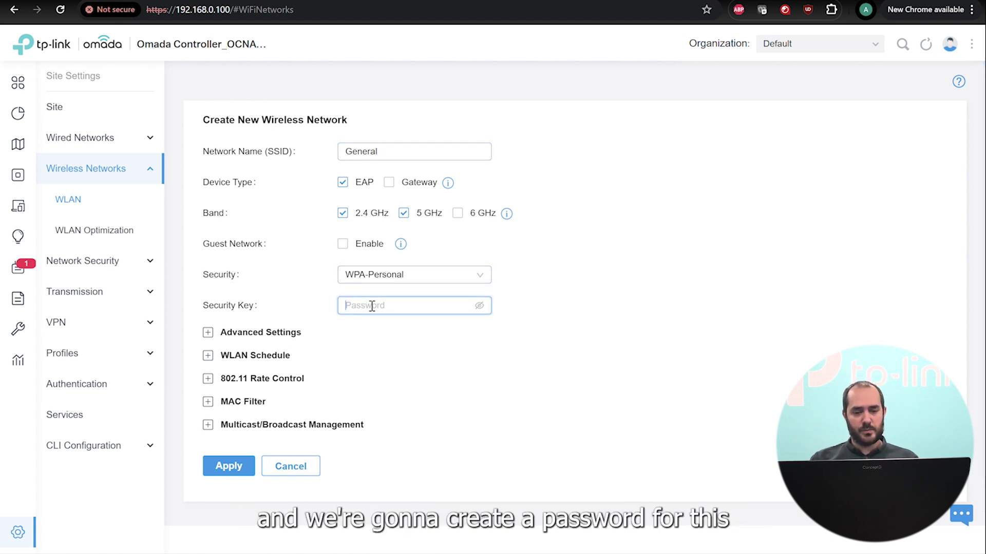
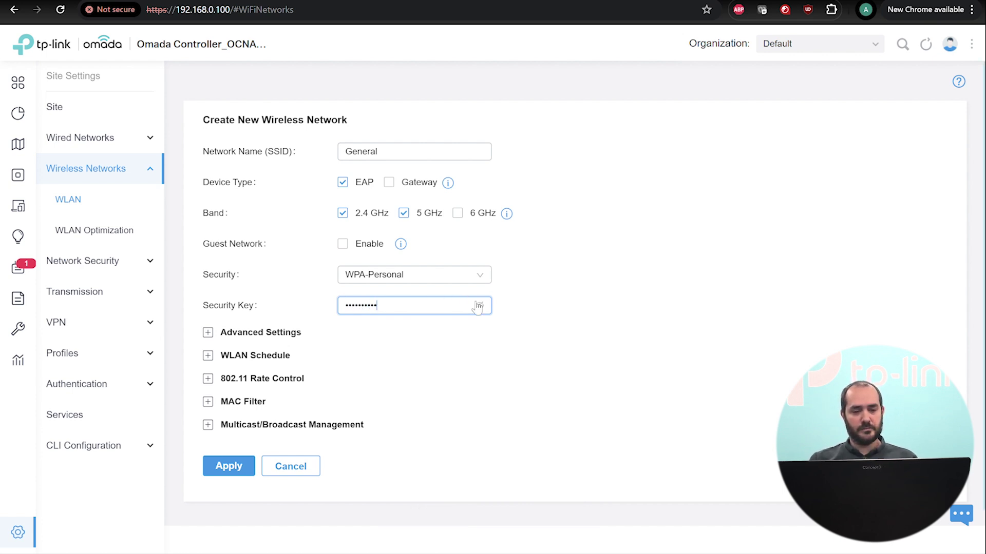
left_click(479, 305)
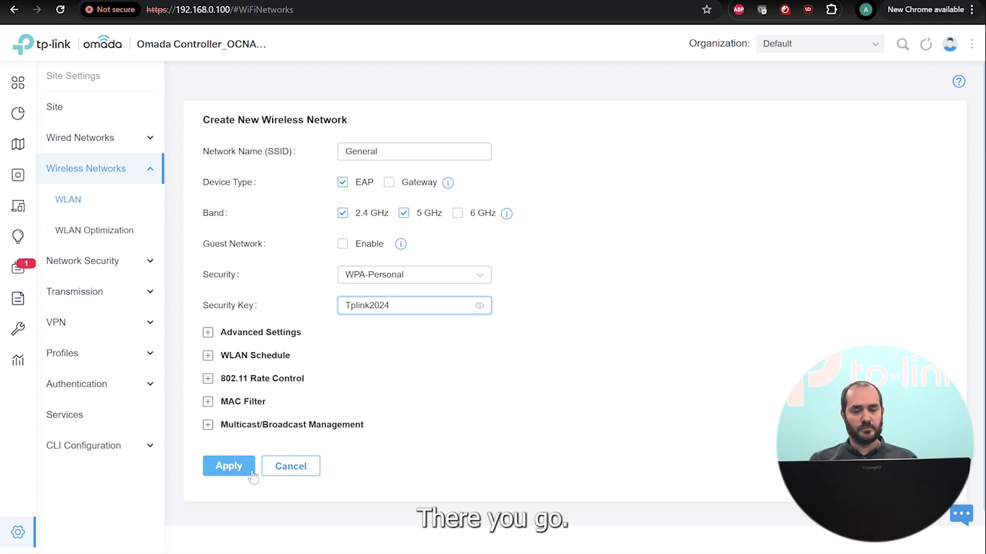
left_click(211, 335)
scroll(512, 354, "down", 1)
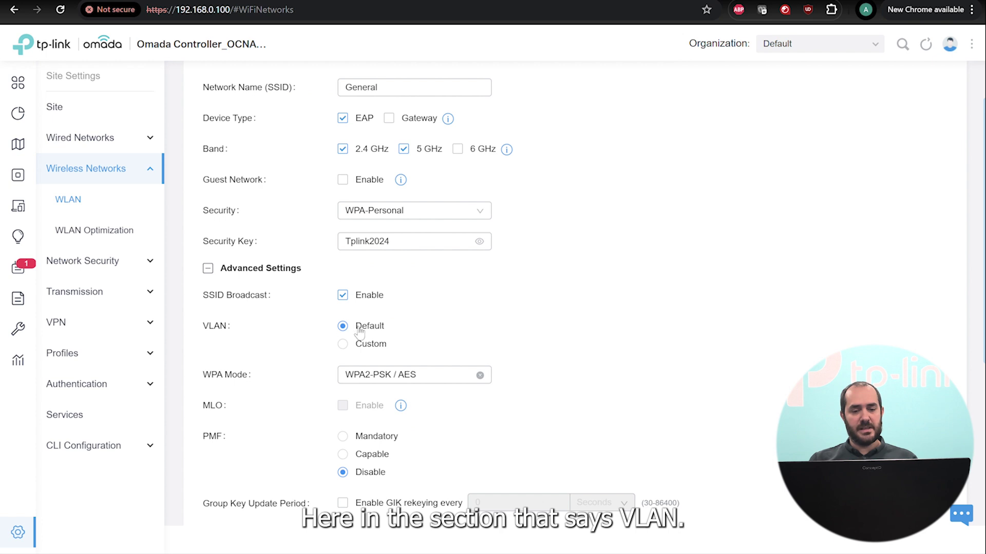
Put the General SSID on a custom VLAN bound by network to General(10).
left_click(343, 347)
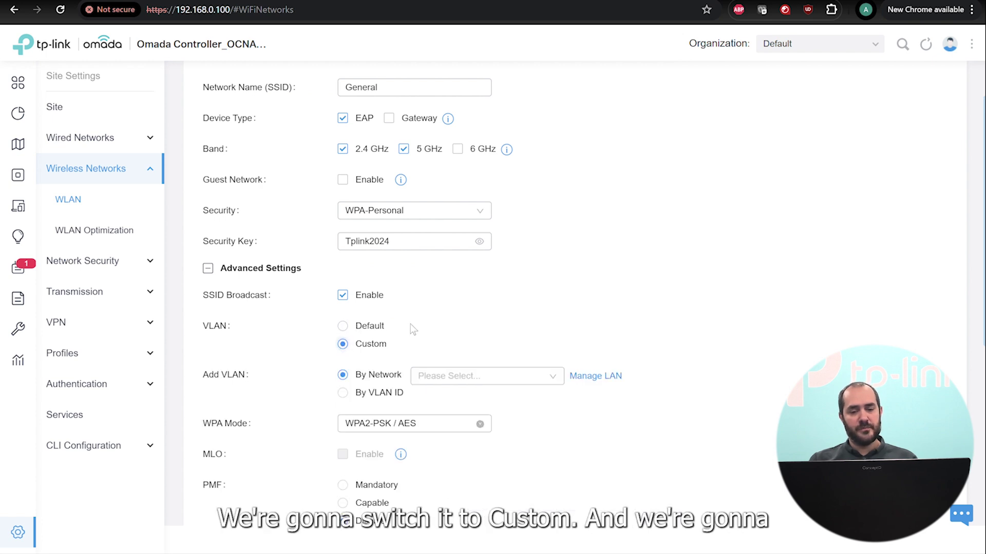
scroll(498, 315, "down", 2)
scroll(501, 319, "up", 3)
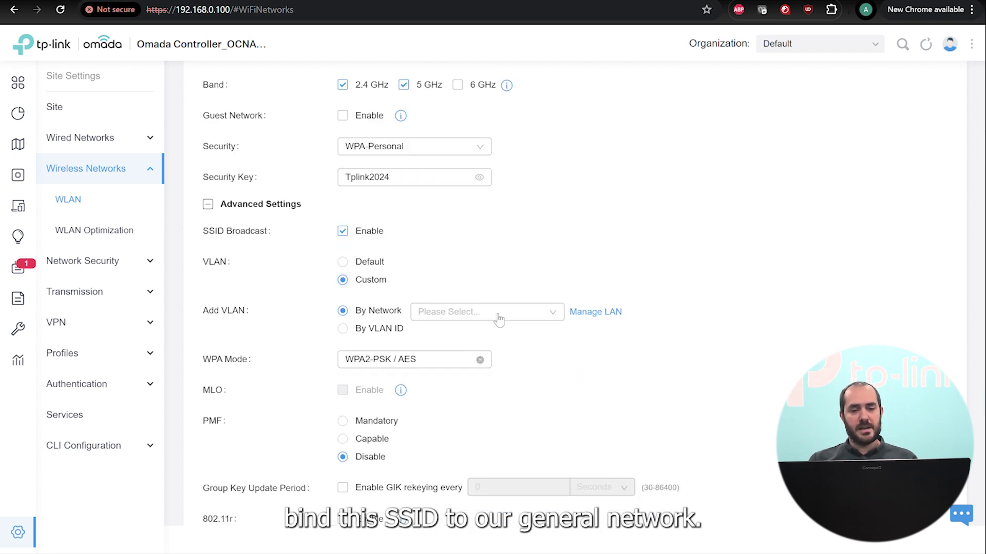
scroll(532, 313, "down", 2)
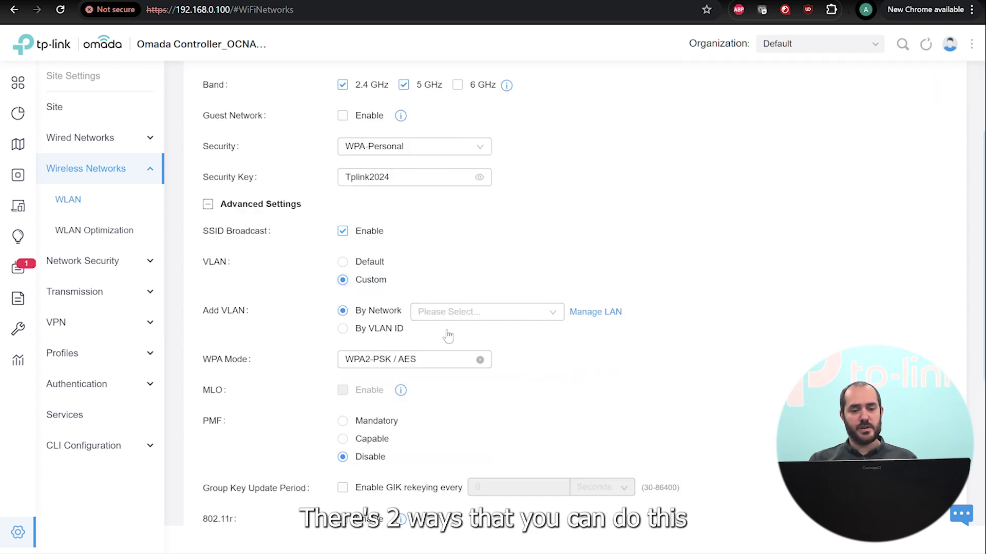
left_click(373, 330)
left_click(377, 312)
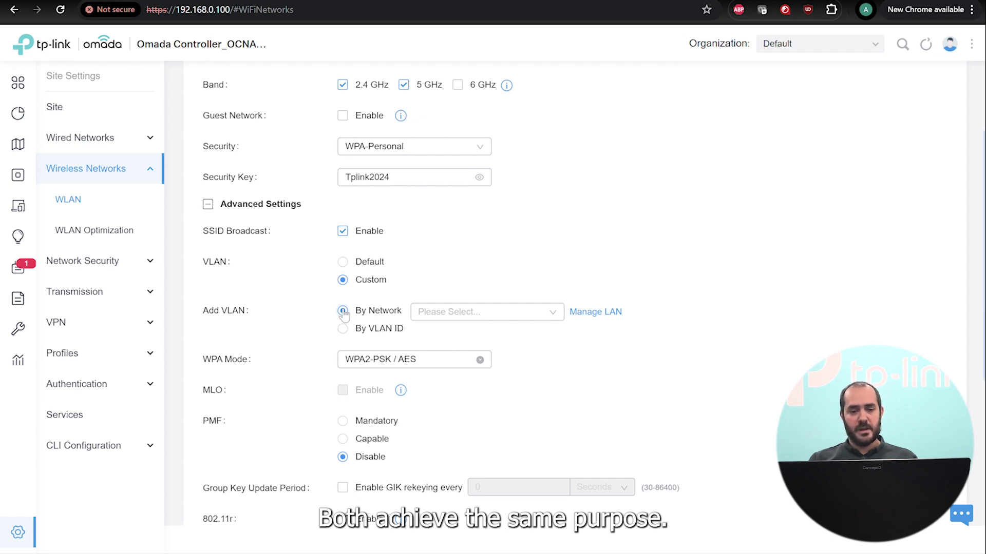
left_click(510, 314)
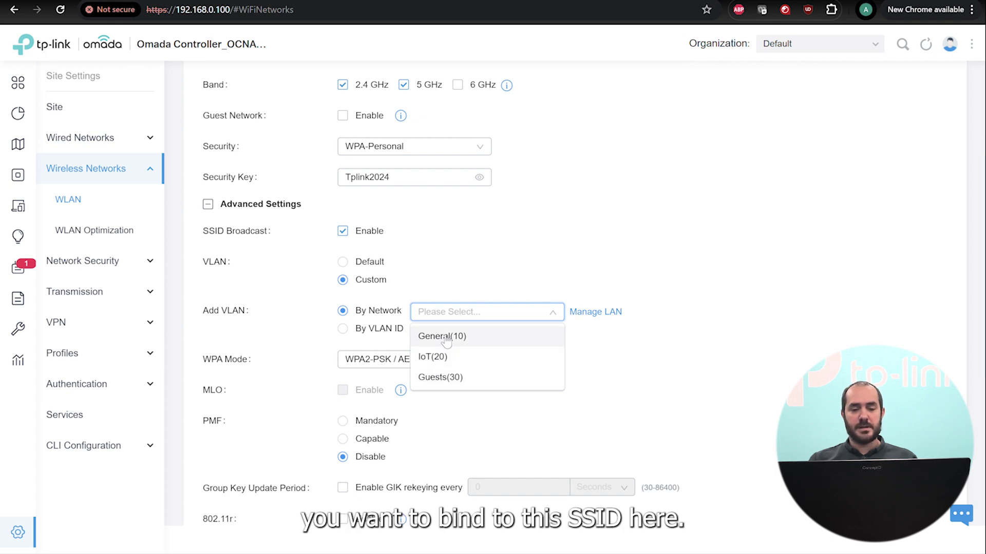
left_click(445, 338)
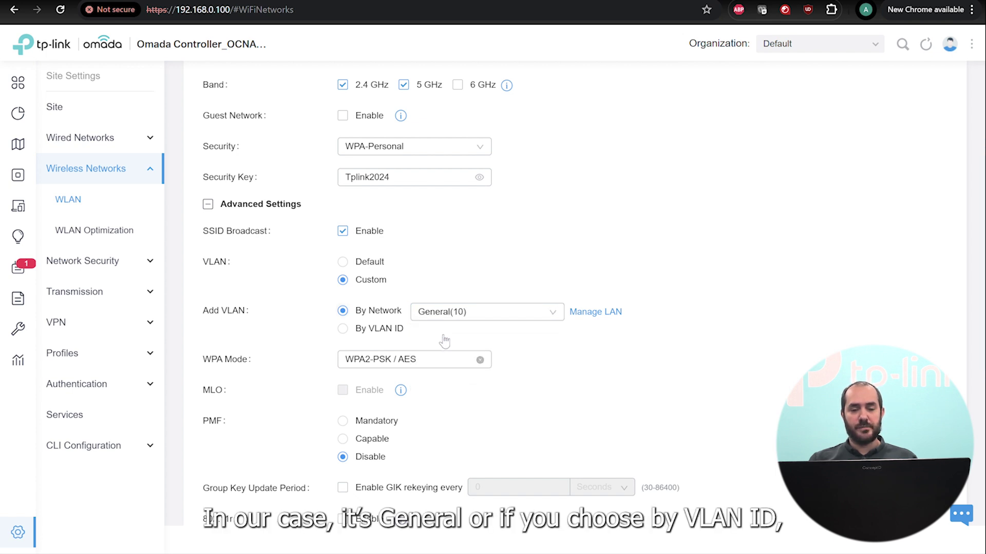
Reconfirm the General(10) network binding and apply the General SSID.
left_click(366, 335)
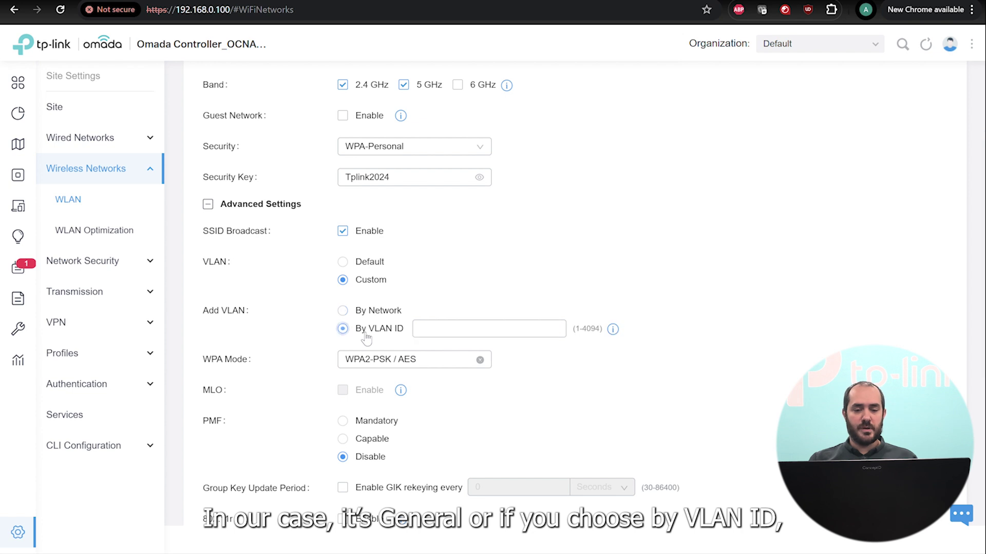
left_click(472, 329)
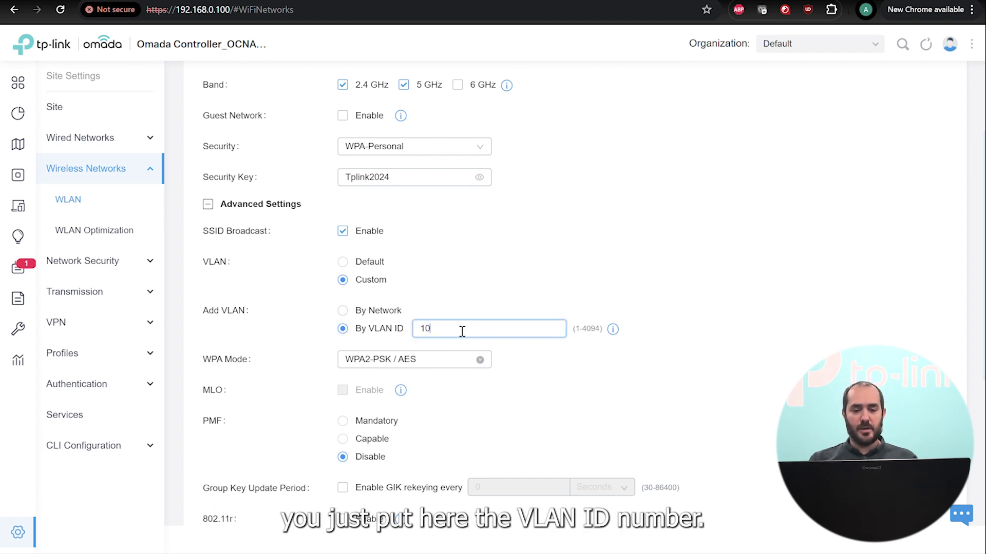
left_click(388, 312)
left_click(480, 315)
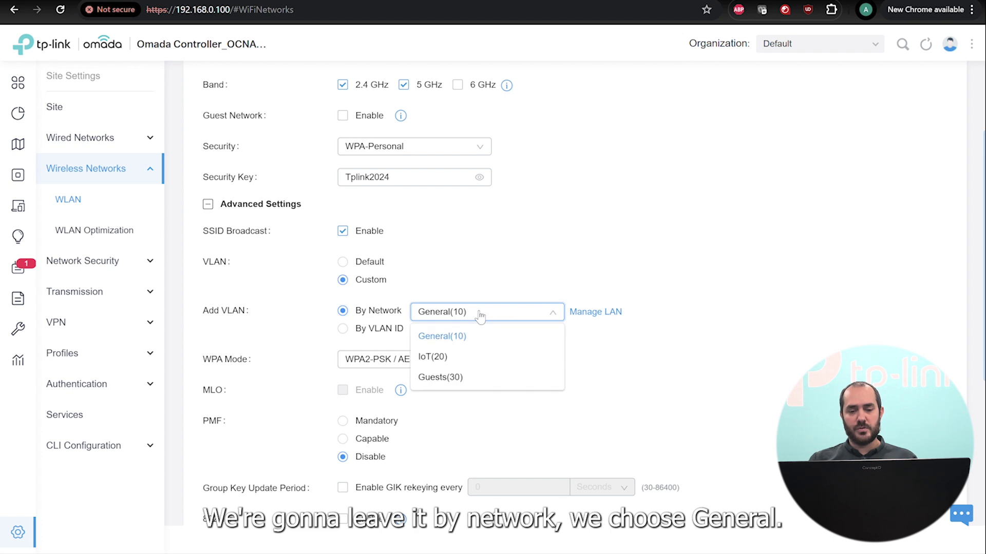
left_click(457, 337)
scroll(762, 378, "down", 5)
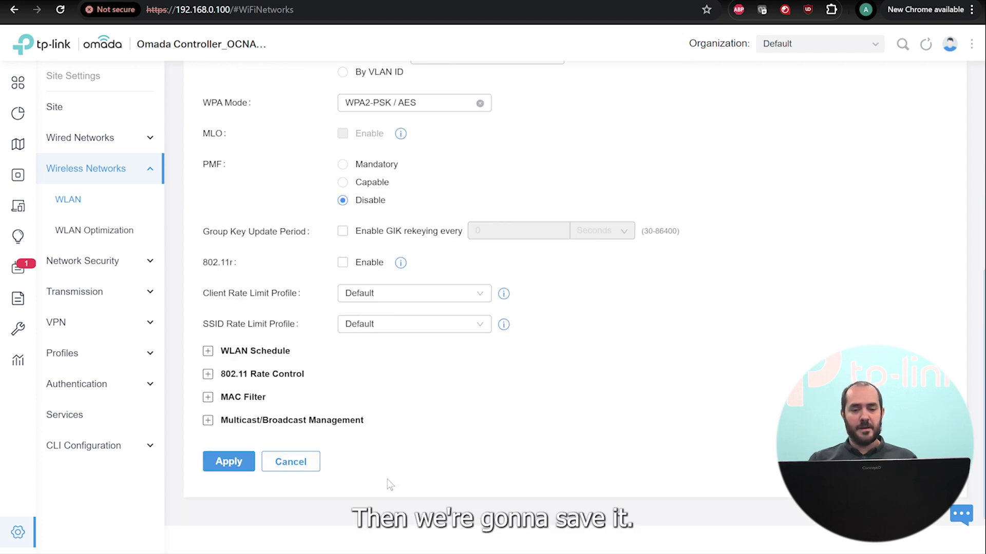
left_click(214, 464)
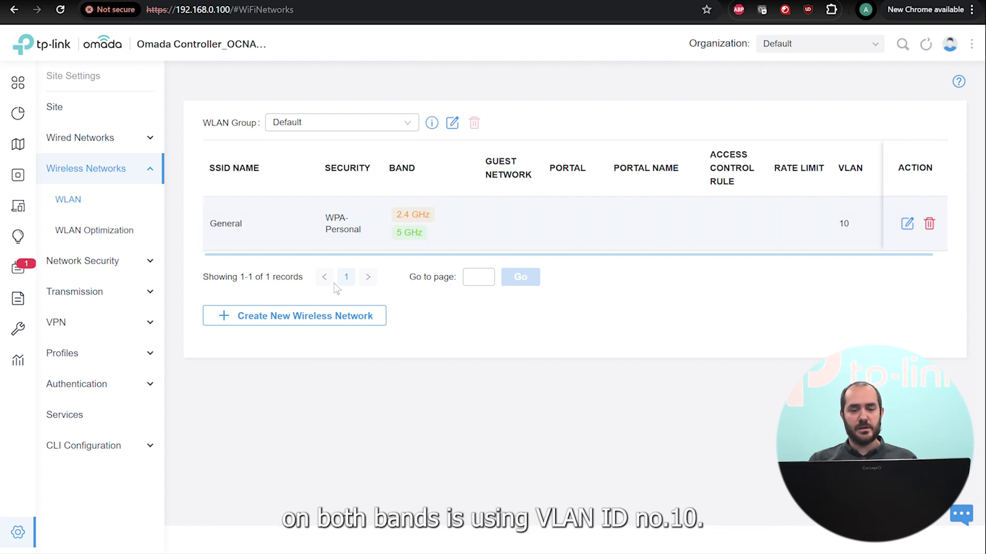
Create a new wireless network named IoT, limited to 2.4 GHz only.
left_click(293, 317)
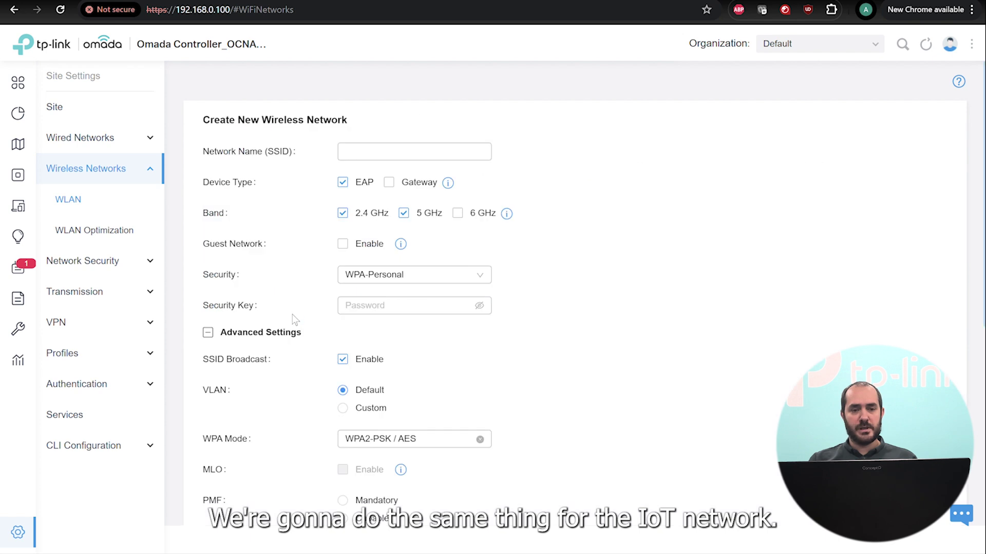
left_click(364, 152)
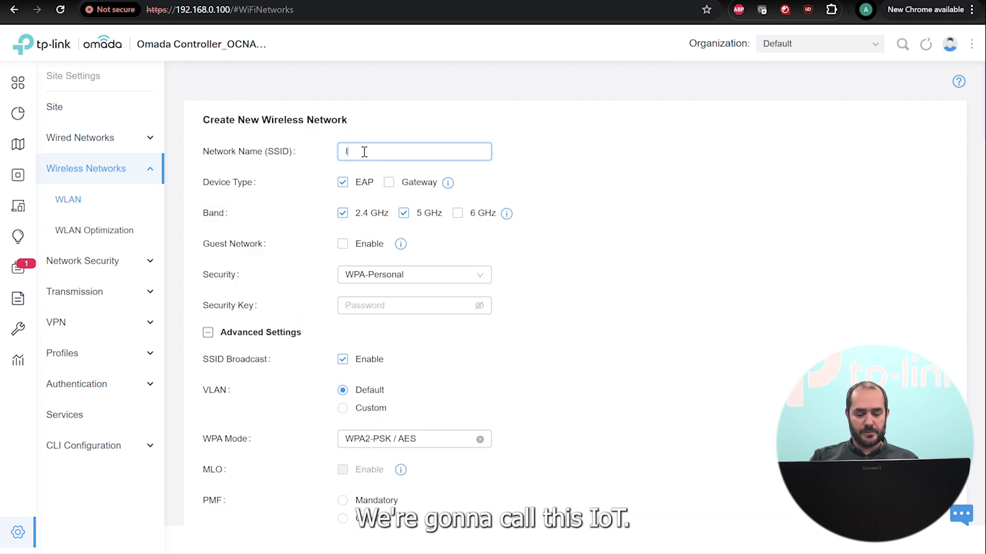
type("Io")
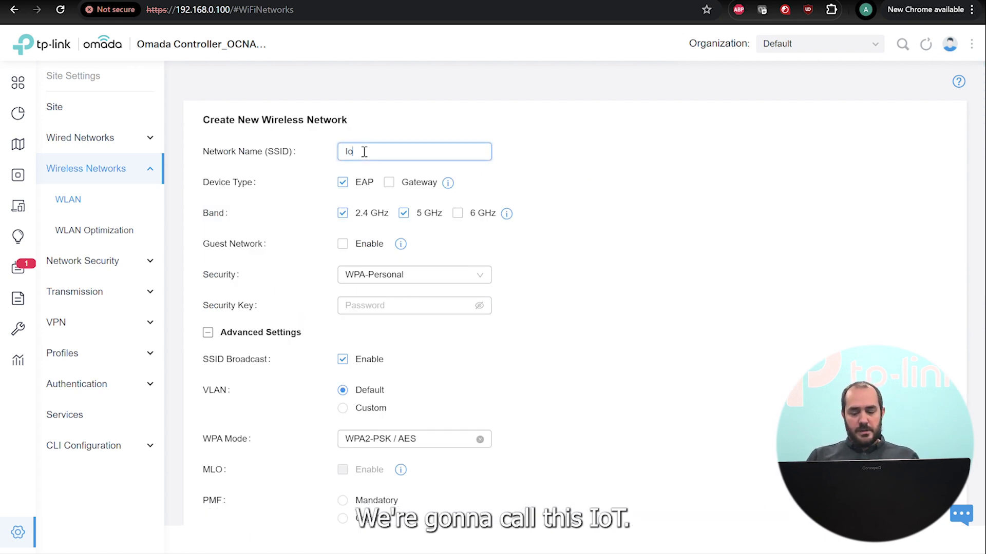
type("T")
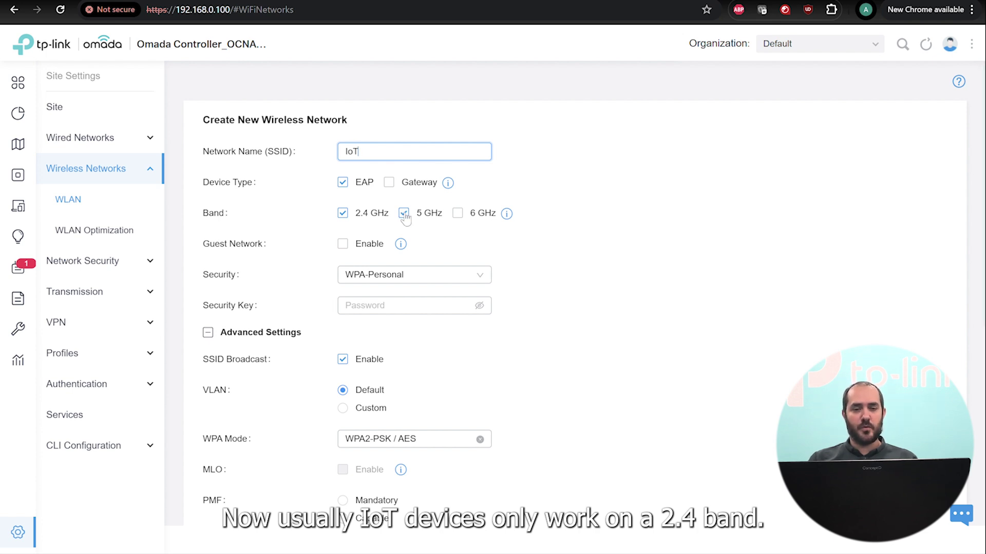
left_click(404, 213)
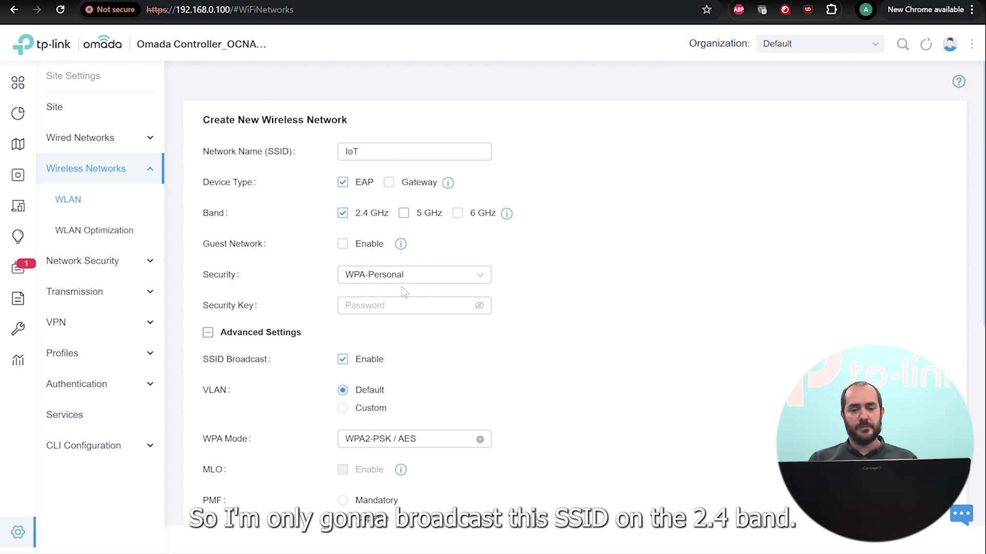
Enter and verify the IoT network's security key.
left_click(398, 305)
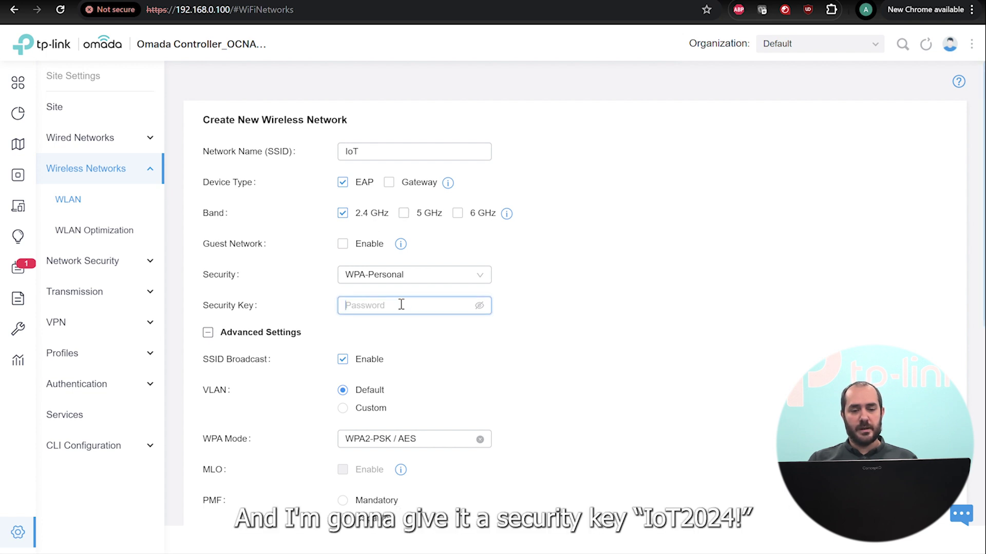
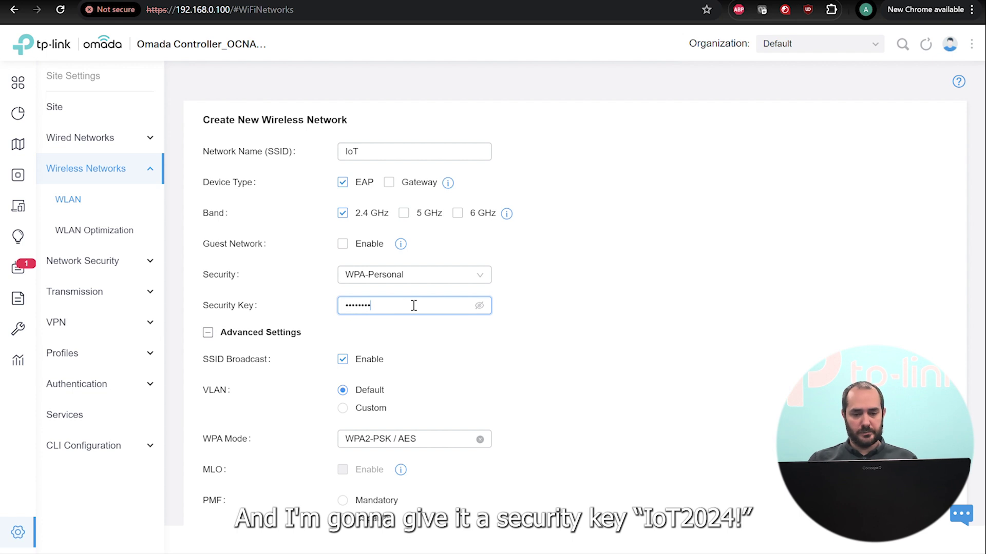
left_click(479, 306)
left_click(545, 314)
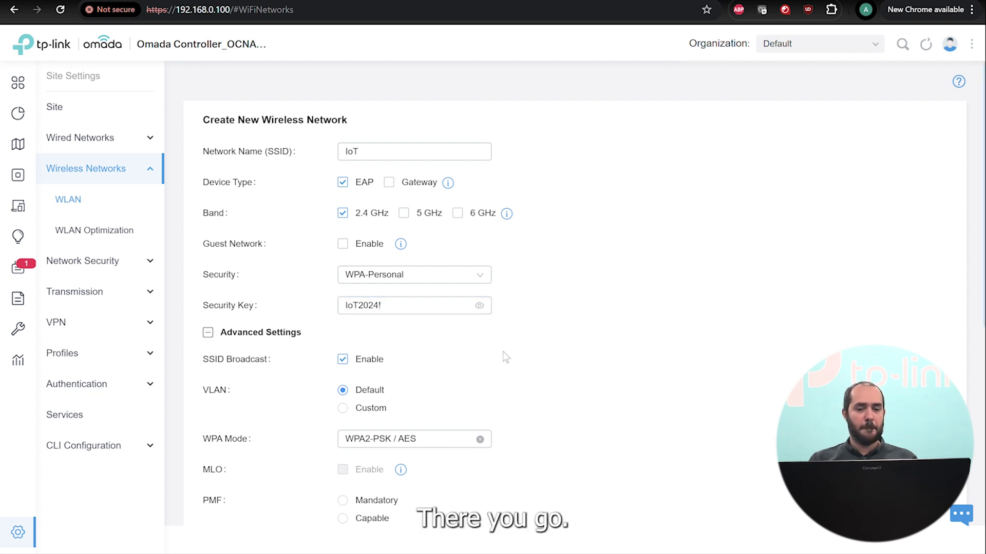
Bind the IoT SSID to custom VLAN ID 20 and apply it.
scroll(502, 352, "down", 3)
left_click(343, 281)
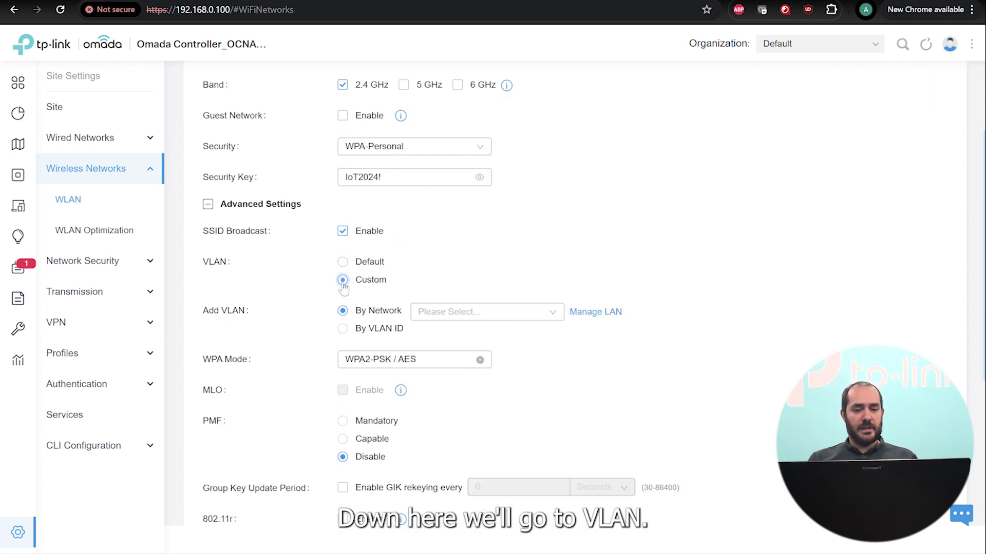
left_click(391, 330)
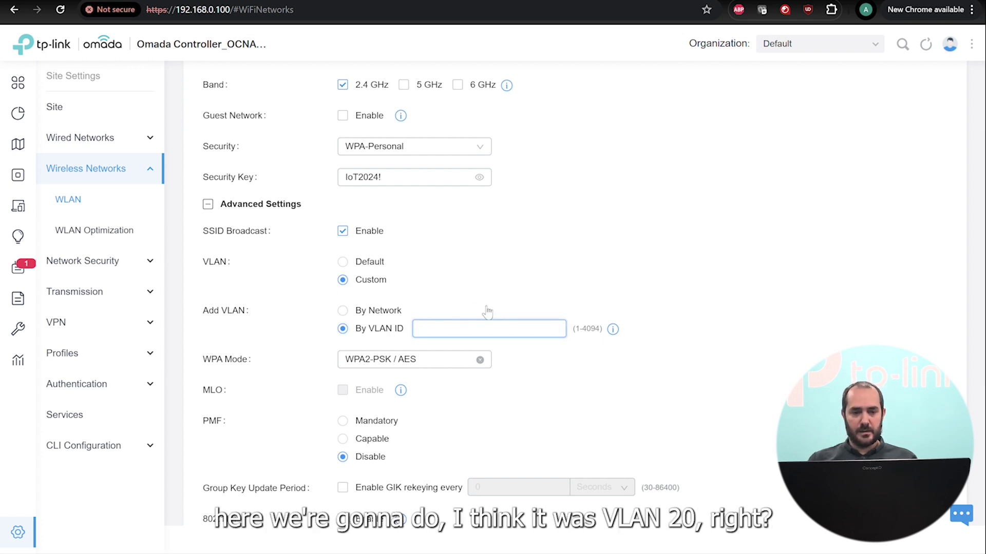
left_click(397, 311)
left_click(458, 315)
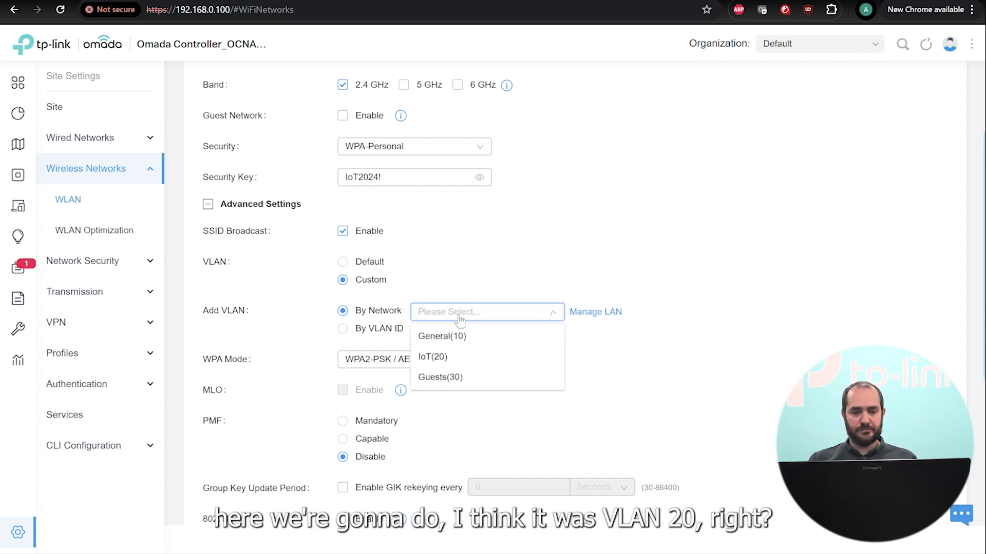
left_click(391, 330)
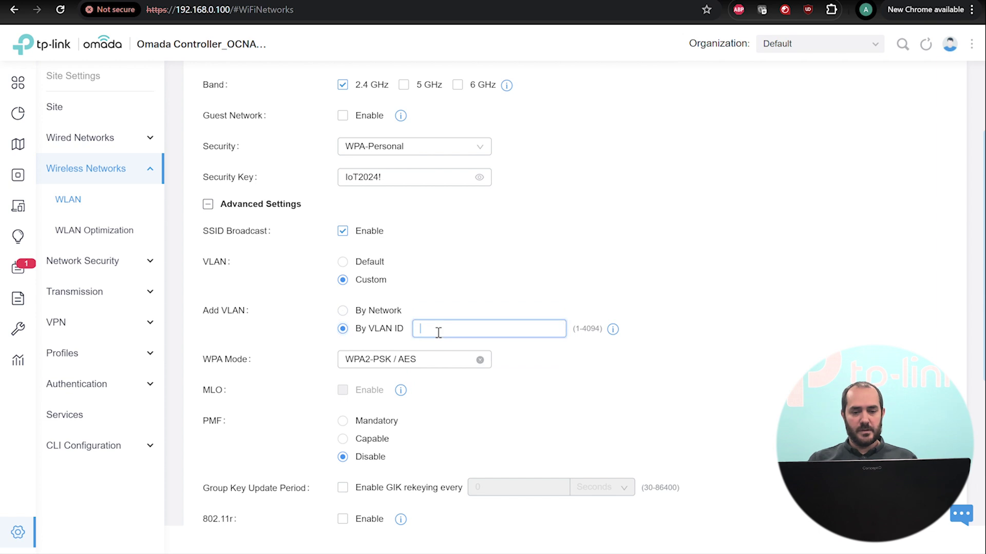
scroll(435, 327, "down", 5)
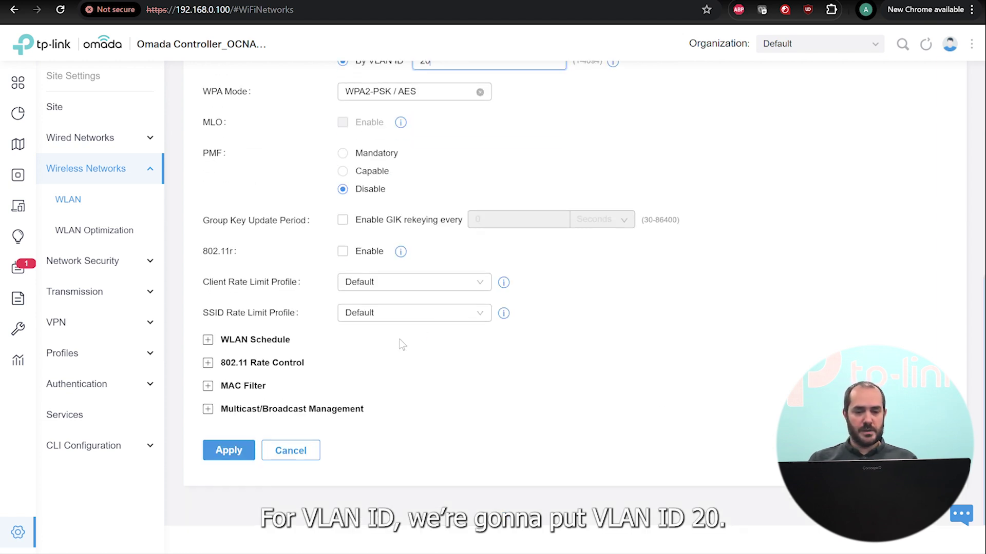
left_click(227, 450)
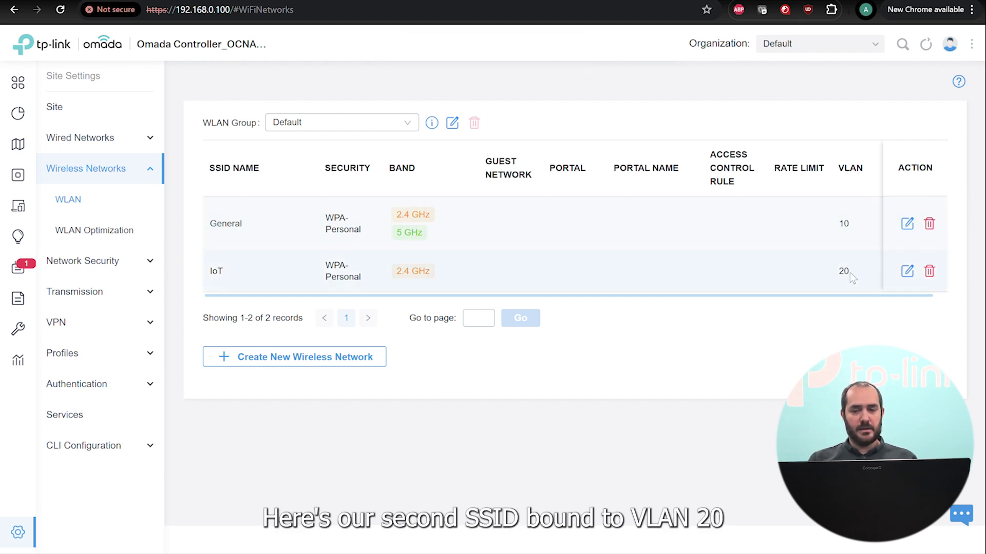
Create a new wireless network named Guests, flagged as a guest network.
left_click(237, 361)
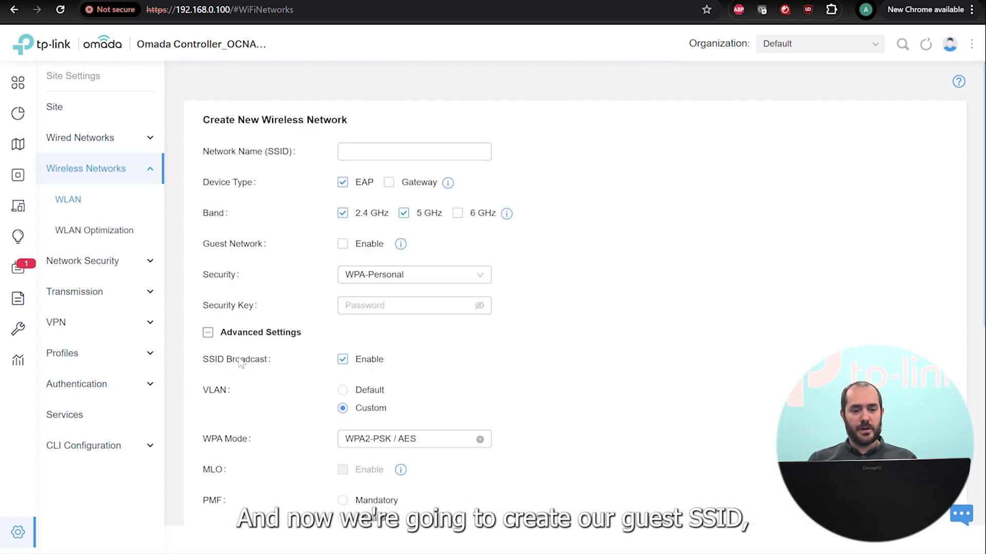
left_click(381, 152)
type("Gues")
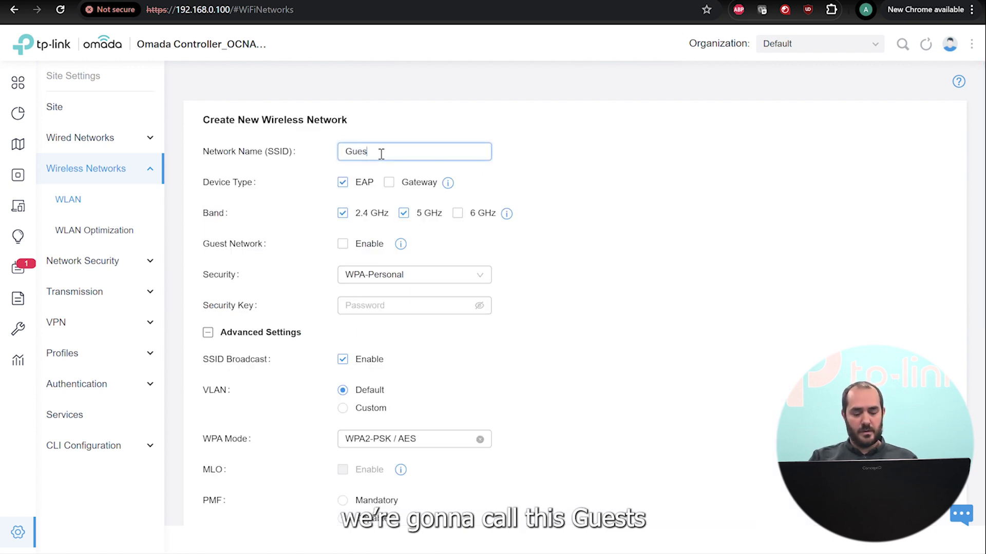
type("ts")
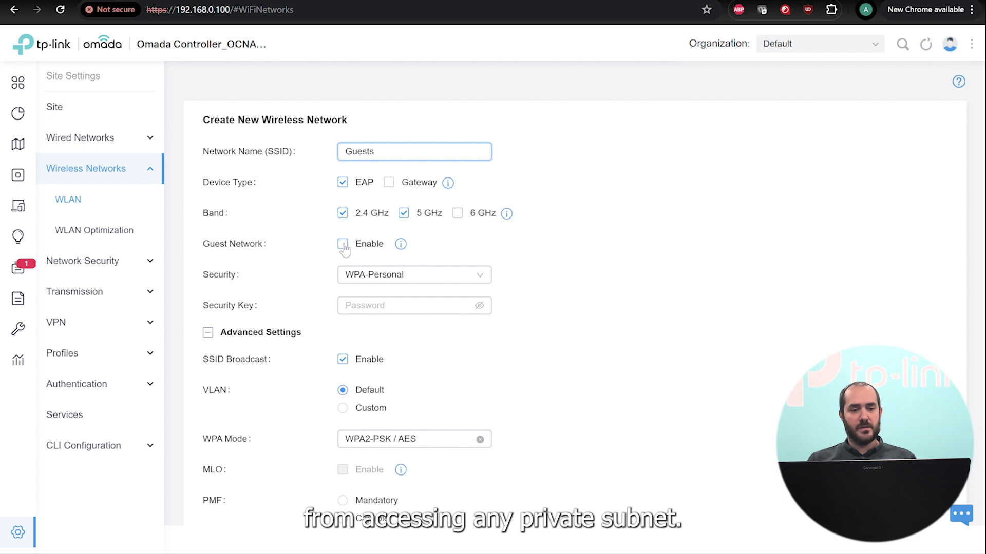
left_click(343, 245)
Enter and check the Guests network's security key.
left_click(399, 303)
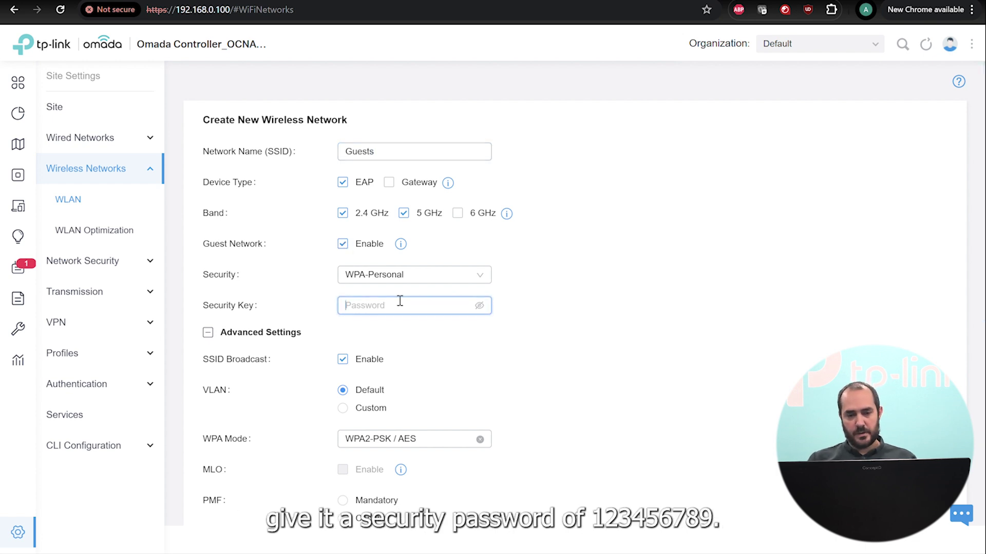
type("1")
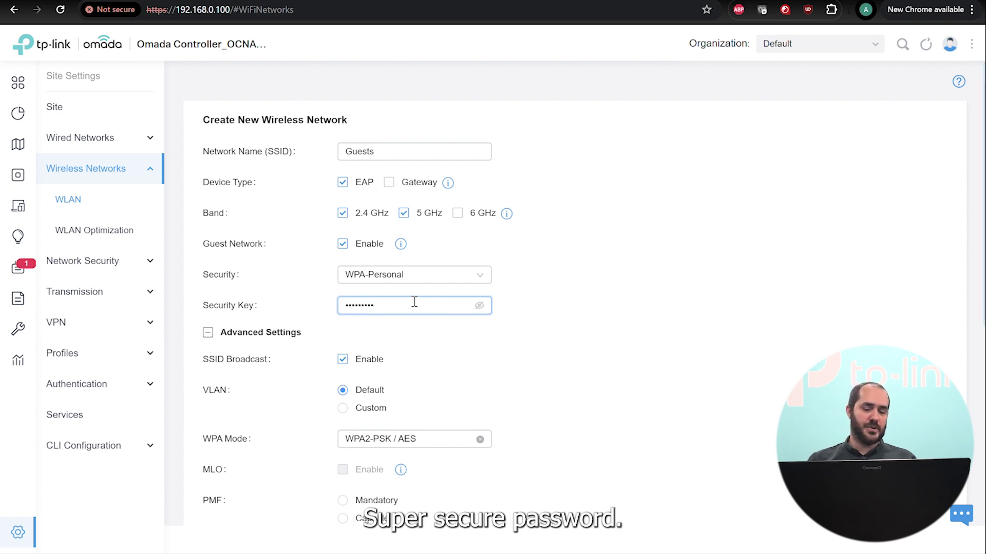
left_click(479, 305)
left_click(480, 307)
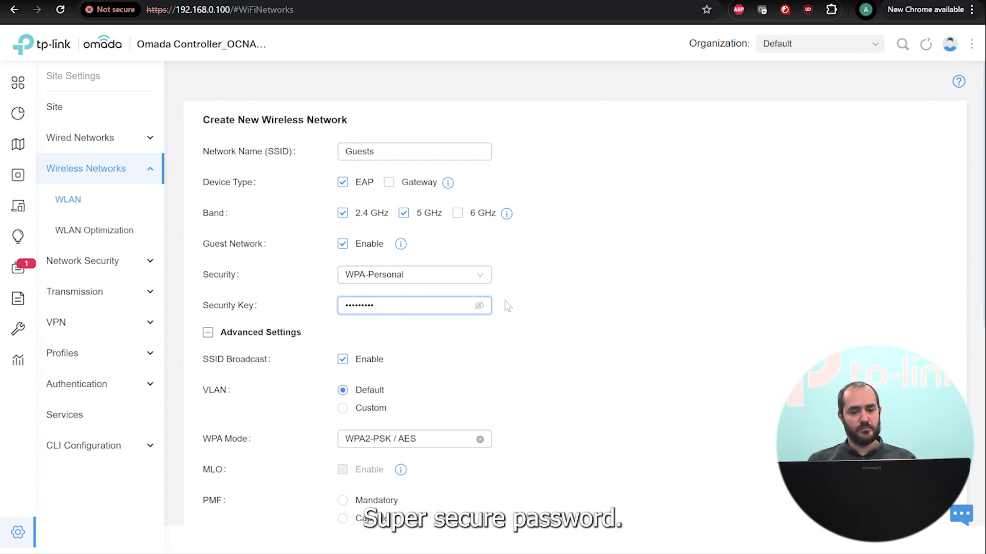
Bind the Guests SSID to the Guests(30) network VLAN and apply it.
scroll(423, 397, "down", 1)
left_click(368, 348)
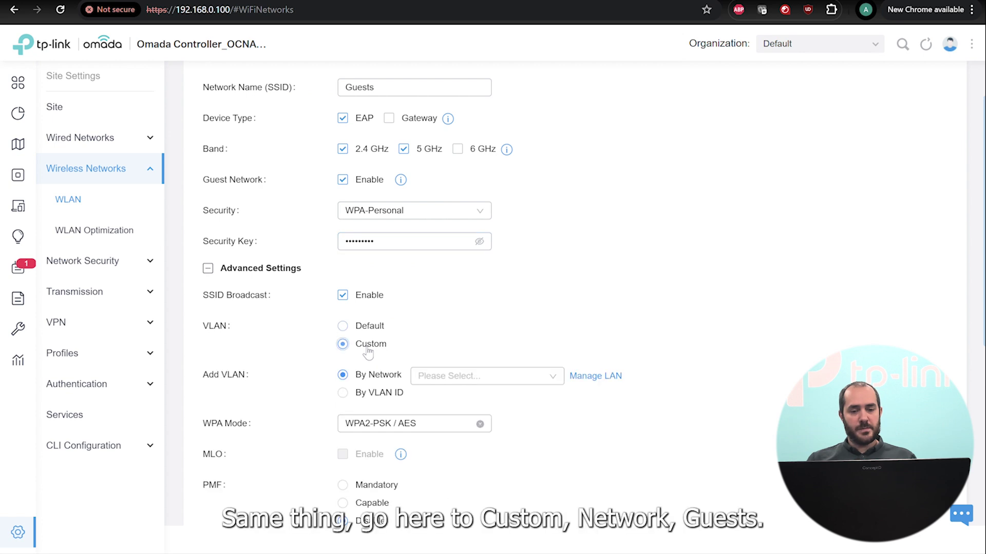
left_click(428, 378)
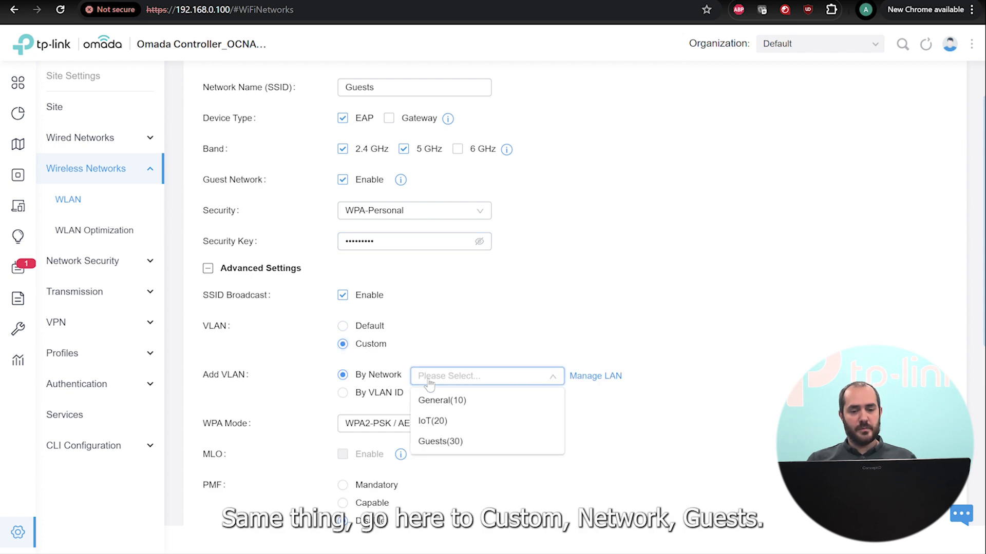
left_click(446, 444)
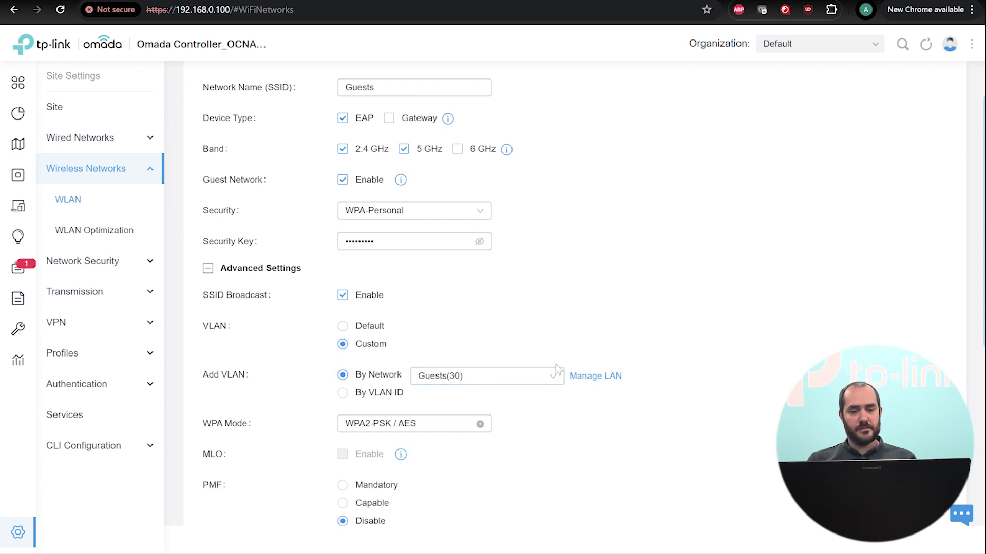
scroll(533, 378, "down", 5)
left_click(228, 450)
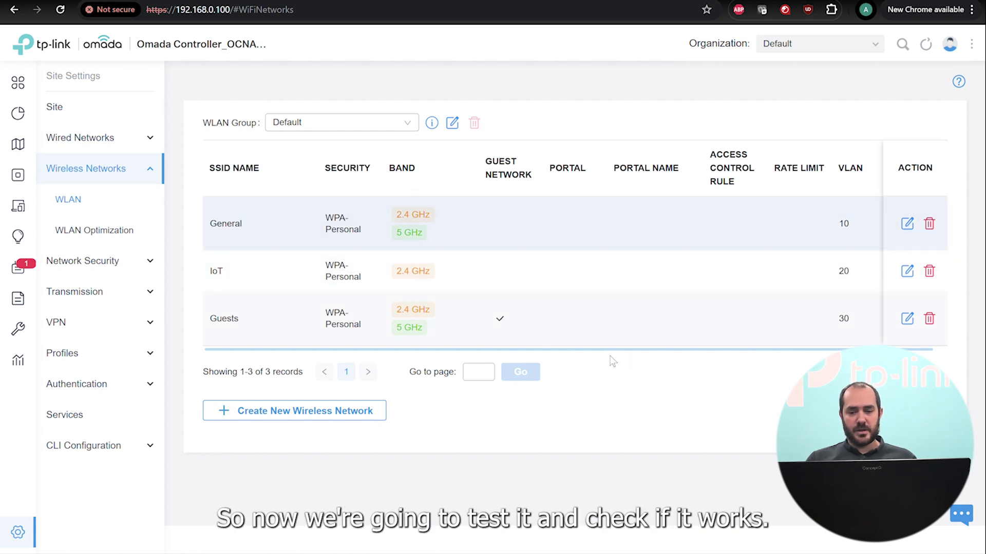
Connect the laptop to the General Wi-Fi with its security key, auto-connect off.
left_click(827, 551)
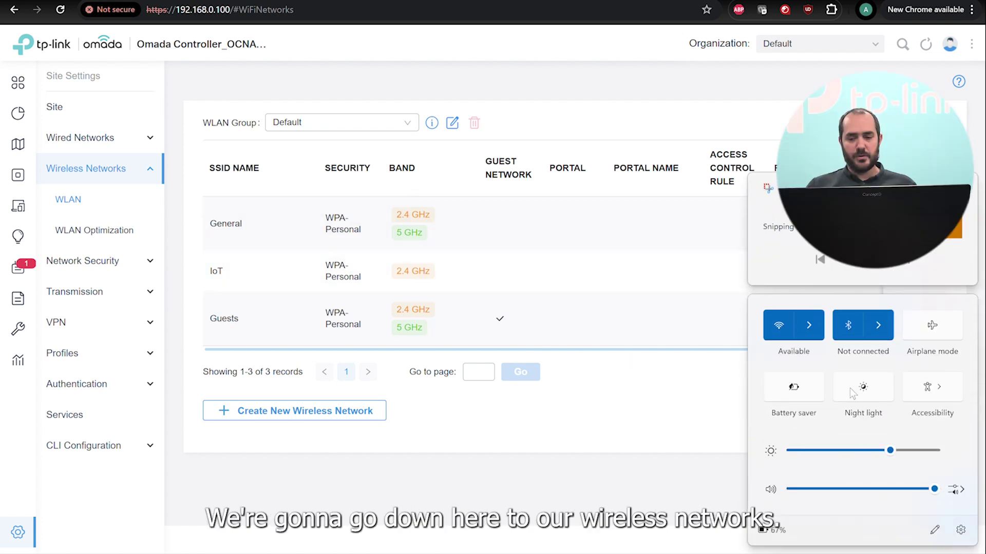
left_click(808, 325)
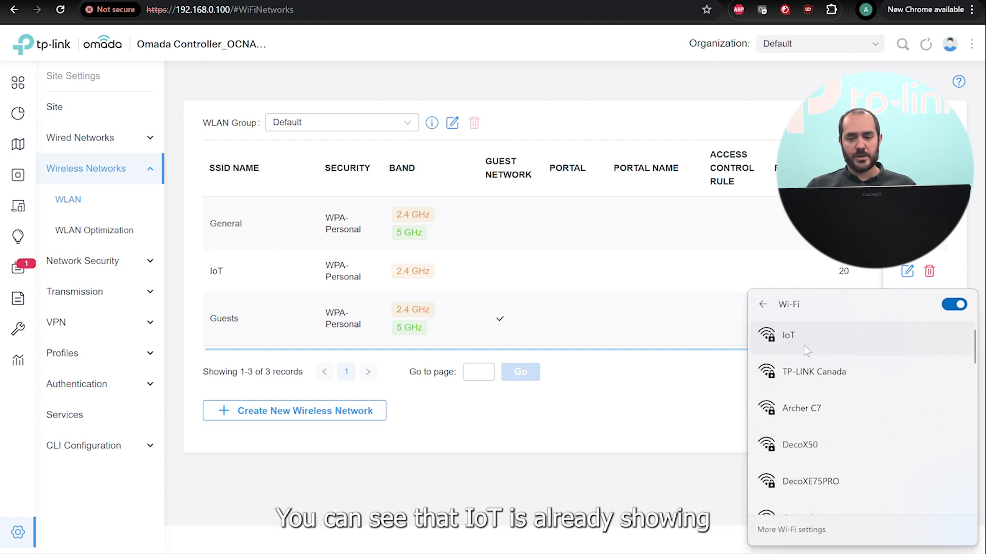
scroll(821, 442, "down", 3)
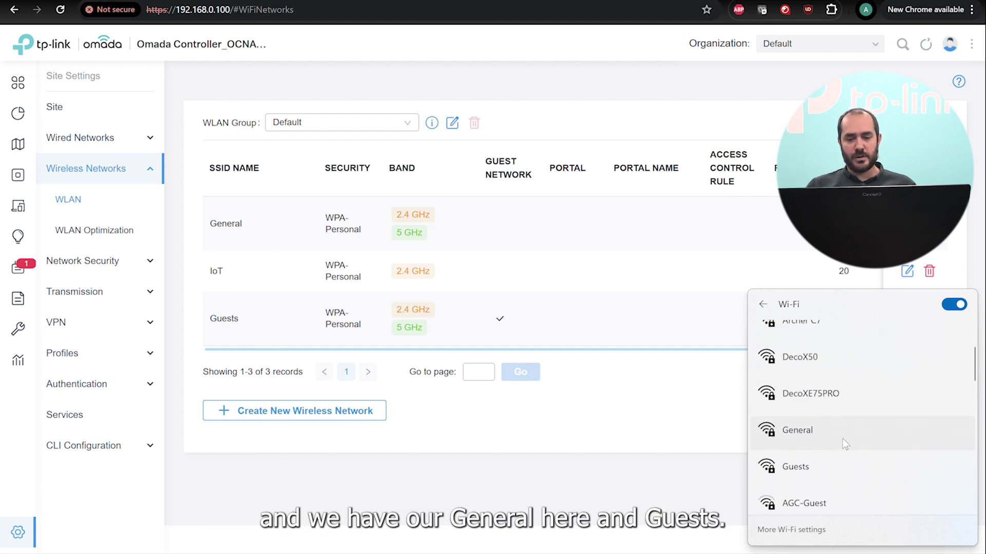
scroll(842, 441, "down", 1)
left_click(818, 405)
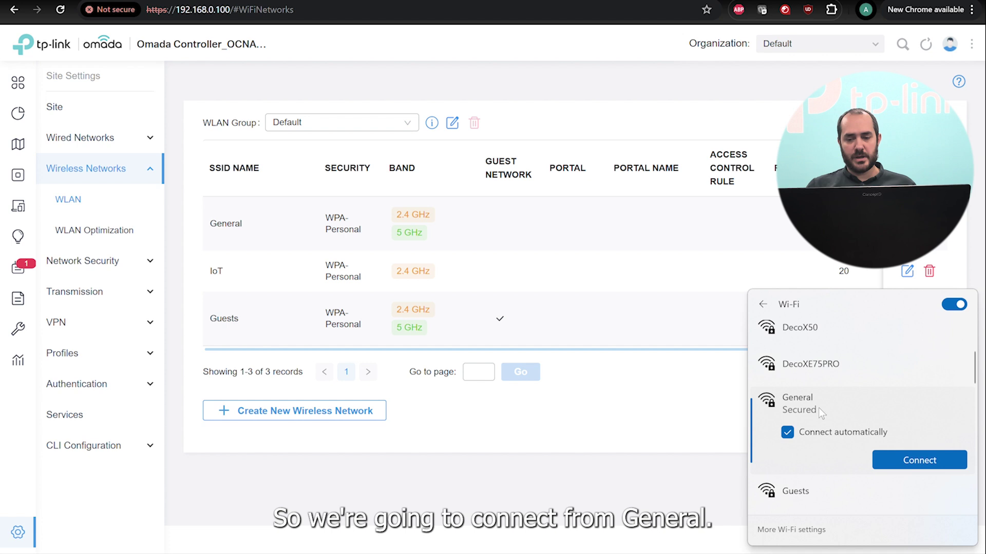
left_click(832, 434)
left_click(895, 461)
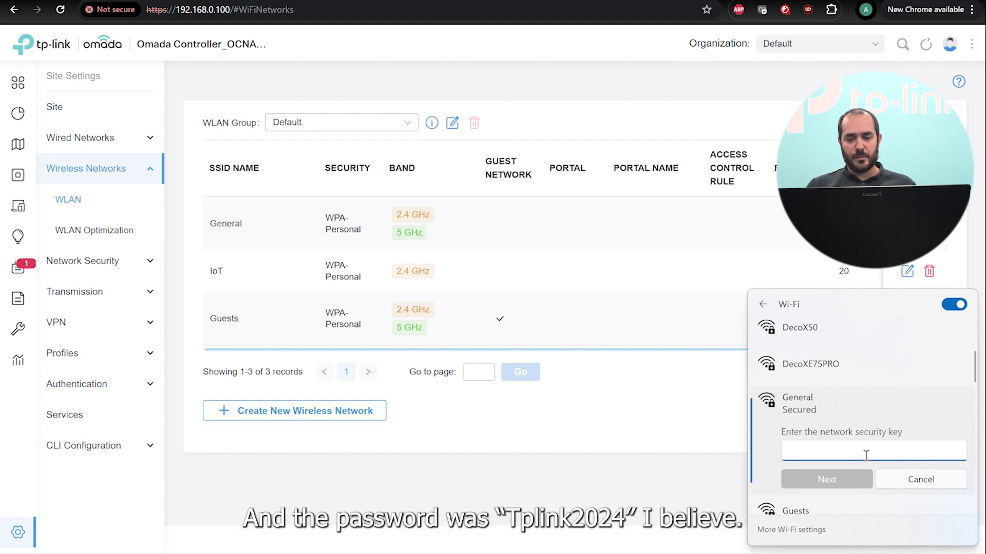
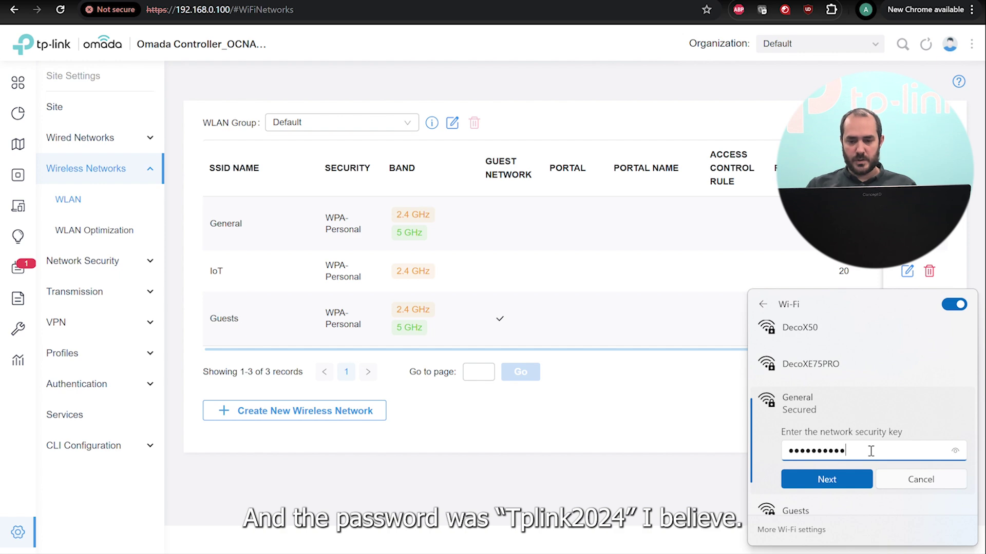
left_click(842, 477)
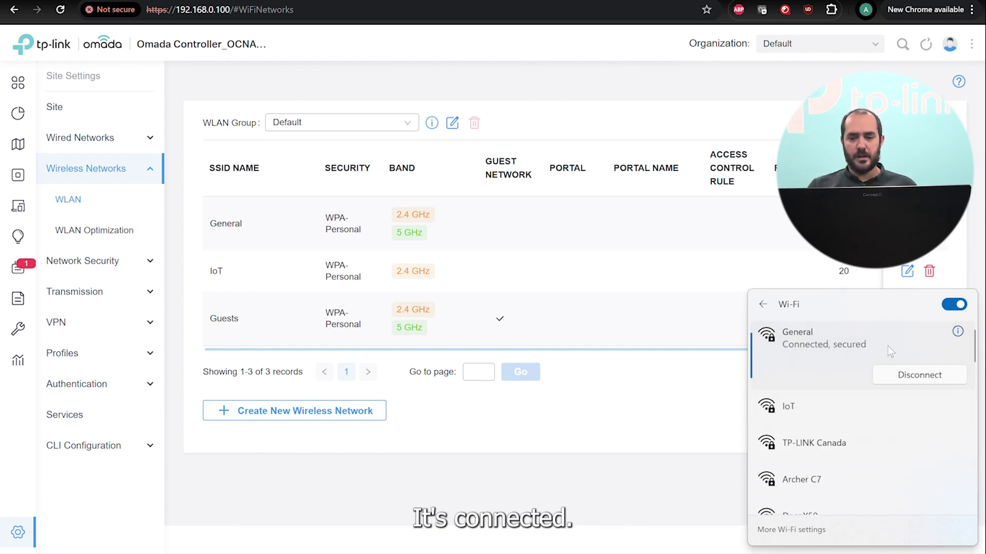
Check the General connection's IPv4 address is 192.168.10.100.
left_click(958, 331)
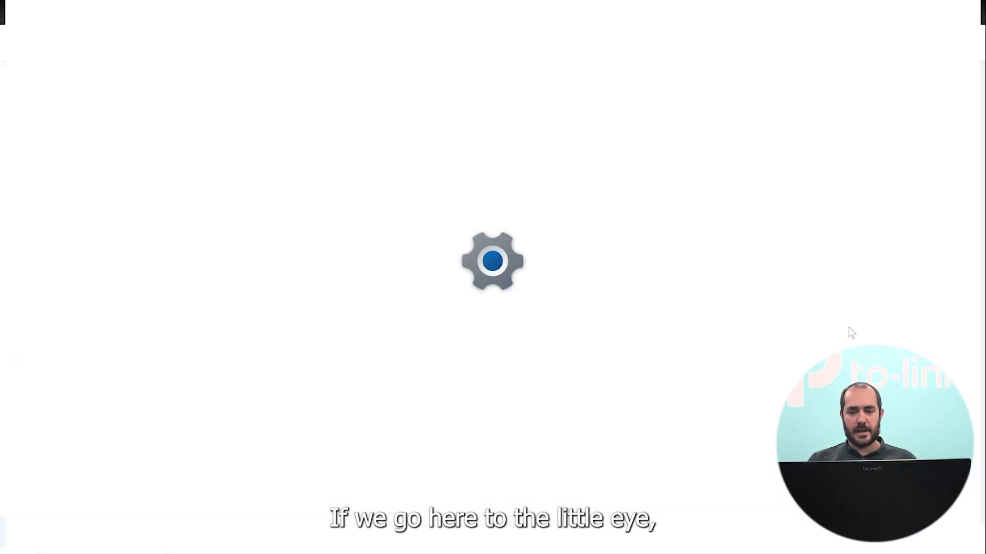
scroll(544, 303, "down", 3)
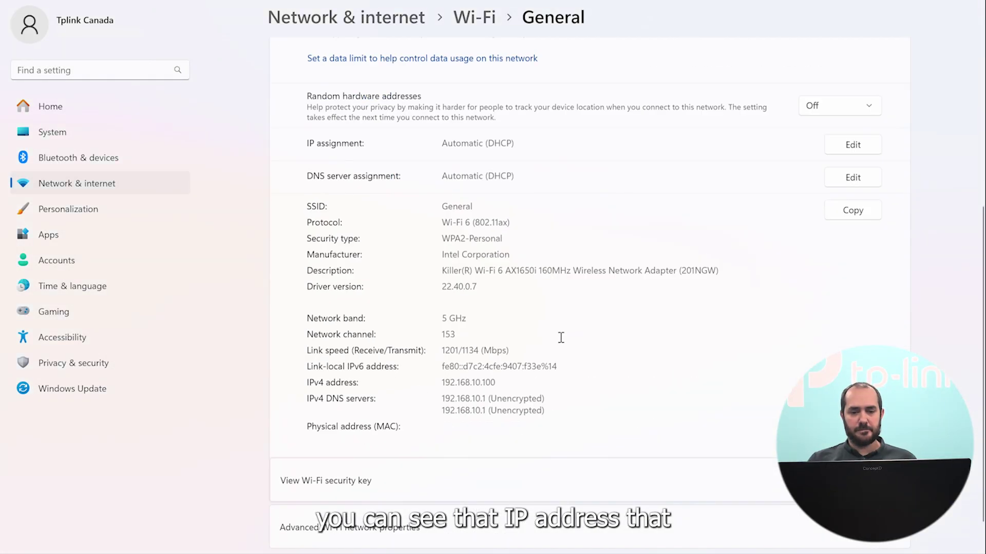
scroll(561, 337, "down", 1)
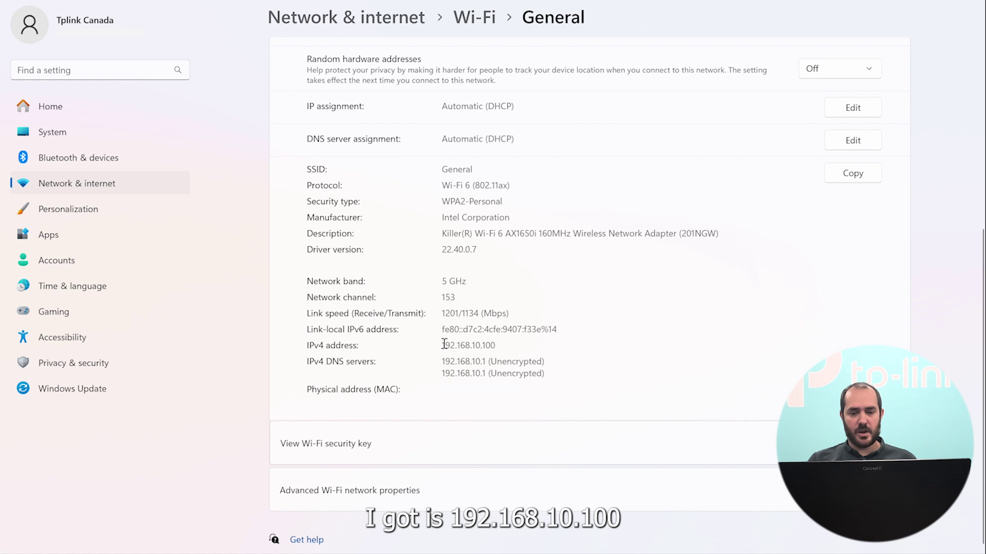
left_click_drag(444, 344, 501, 344)
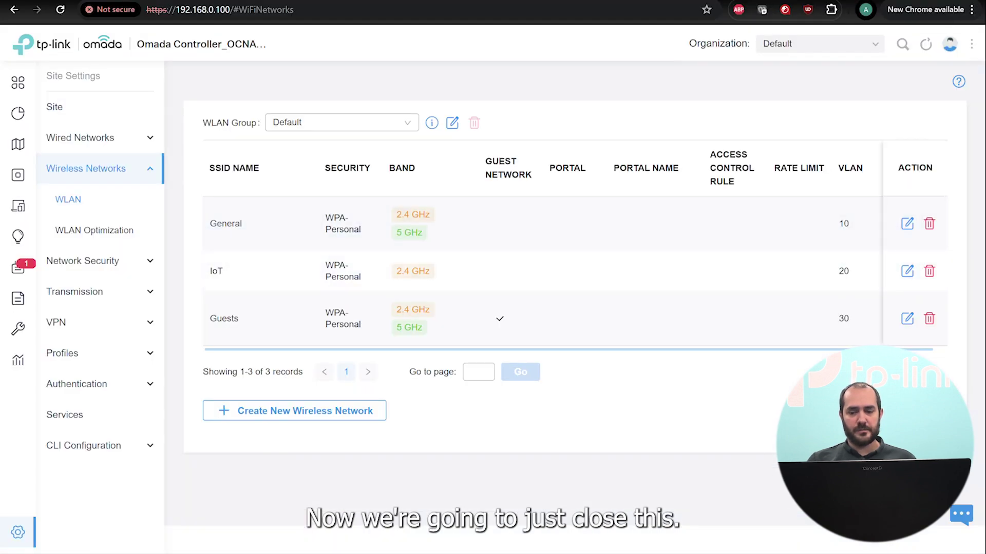
Connect the laptop to the IoT Wi-Fi using its security key.
key("super+a")
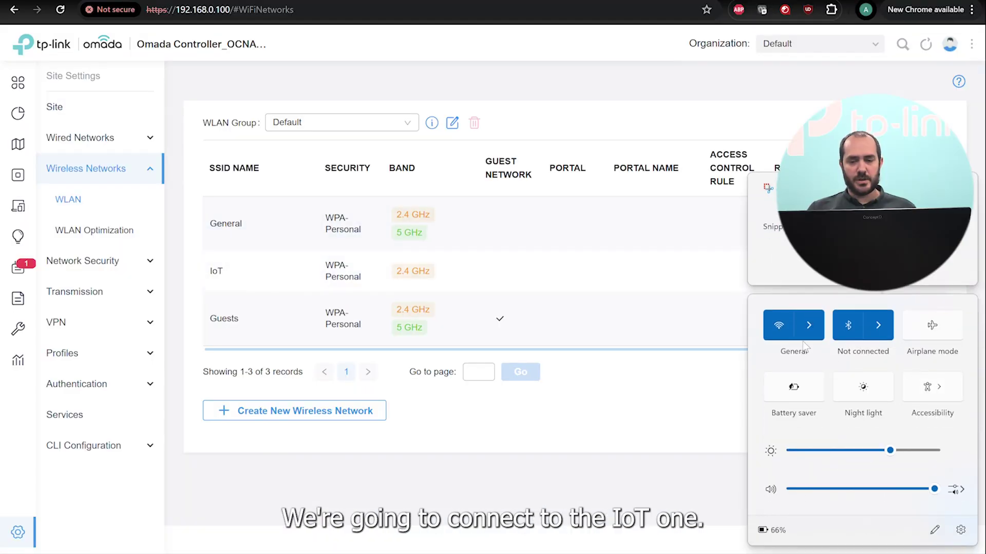
left_click(808, 325)
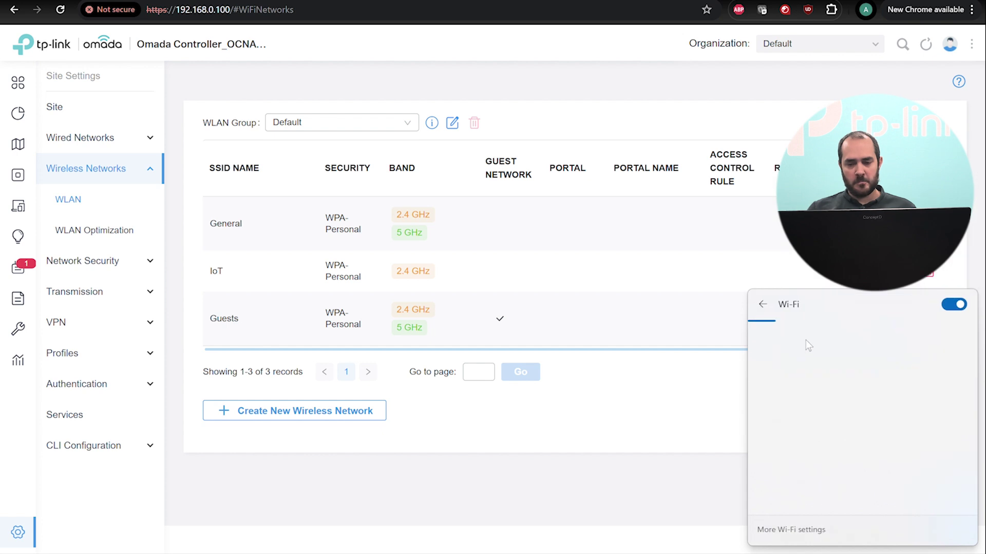
left_click(857, 434)
key("Return")
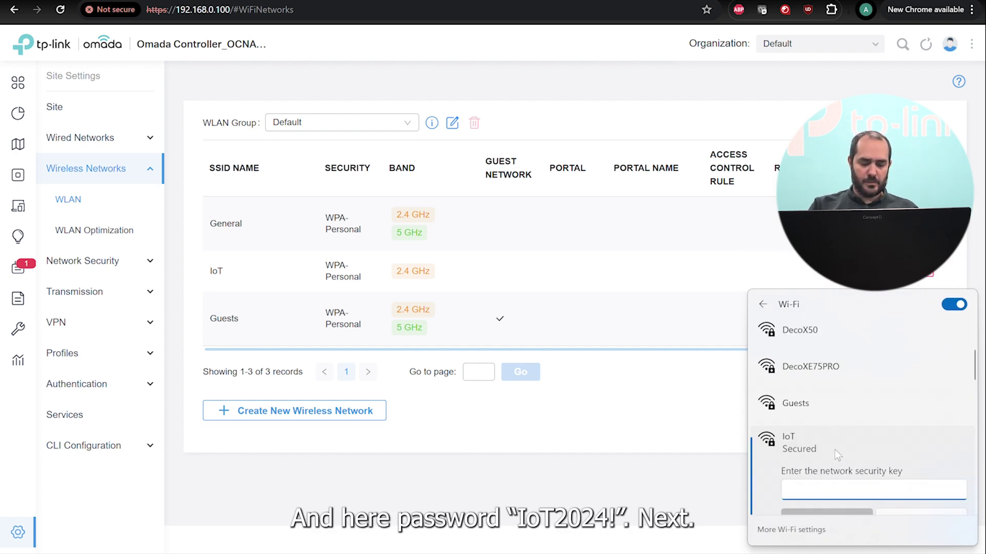
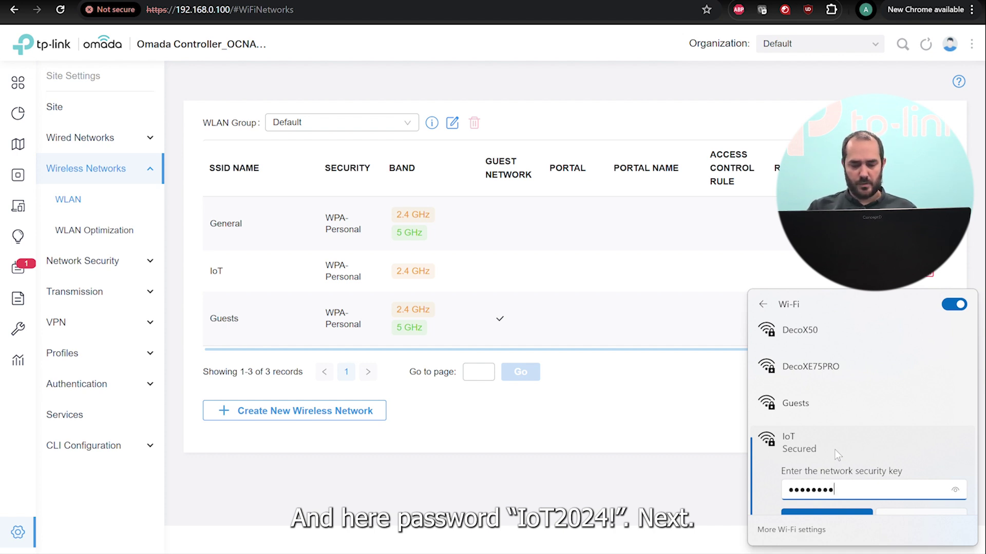
scroll(834, 451, "down", 1)
left_click(821, 482)
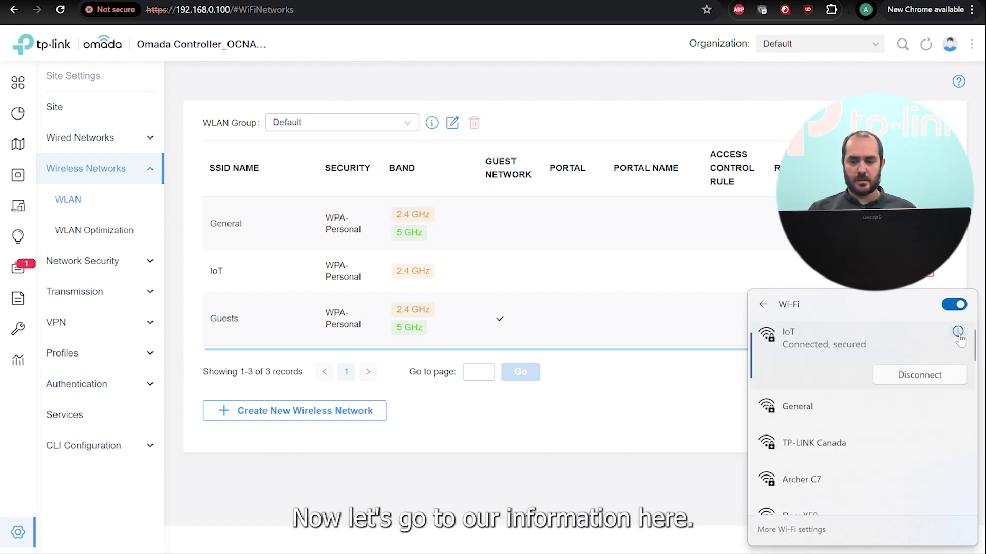
Check the IoT connection's IPv4 address is 192.168.20.100.
left_click(958, 333)
scroll(603, 267, "down", 5)
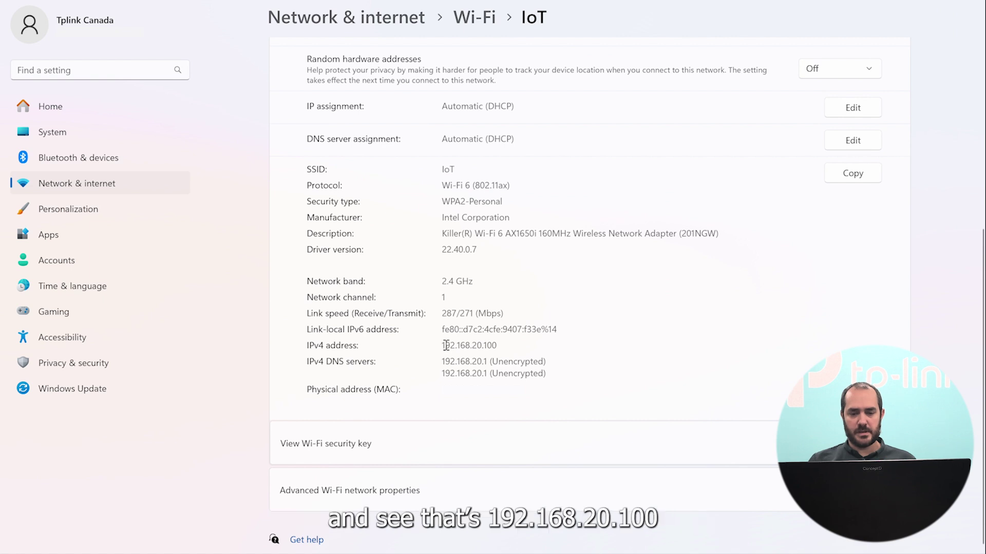
left_click_drag(472, 344, 442, 345)
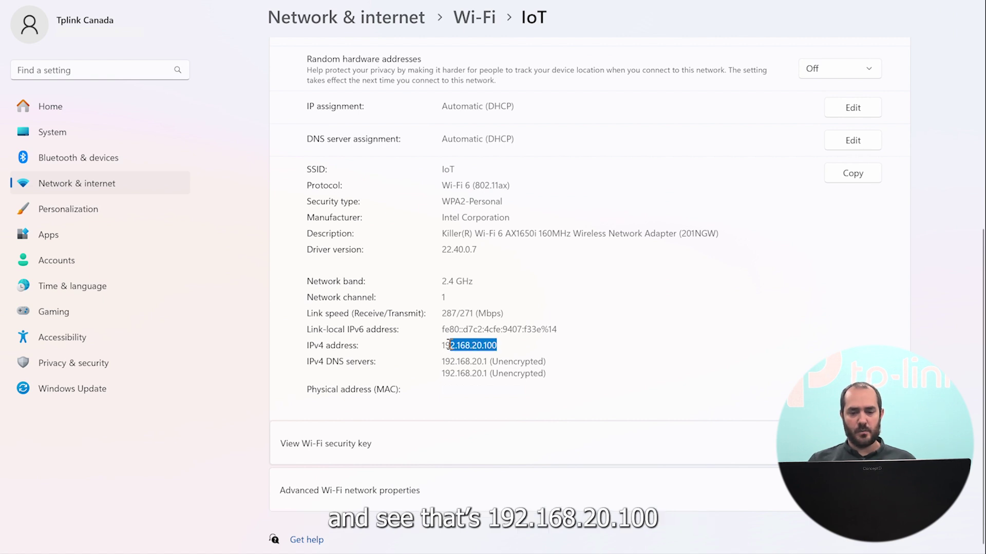
left_click(506, 344)
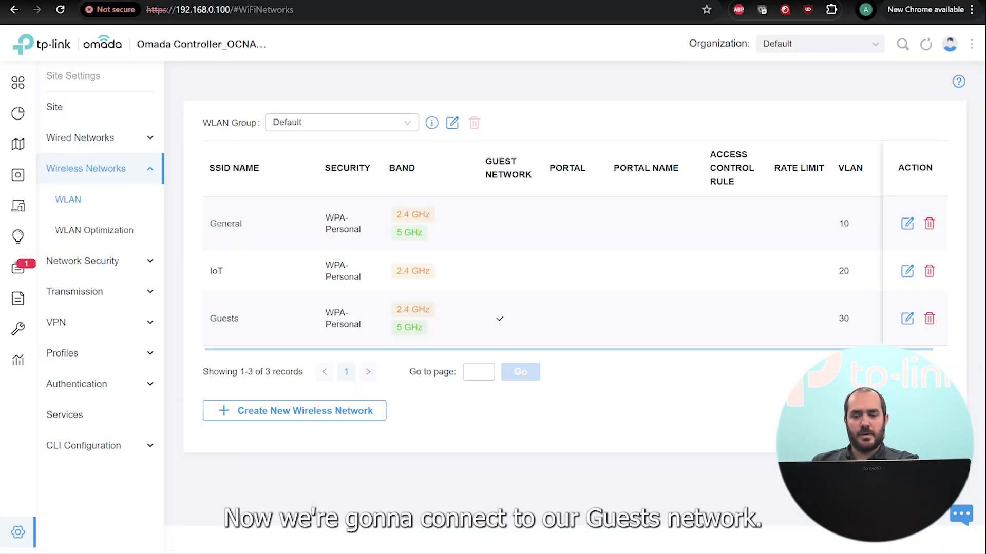
Connect the laptop to the Guests 2 Wi-Fi from Quick Settings.
key("super+a")
left_click(806, 324)
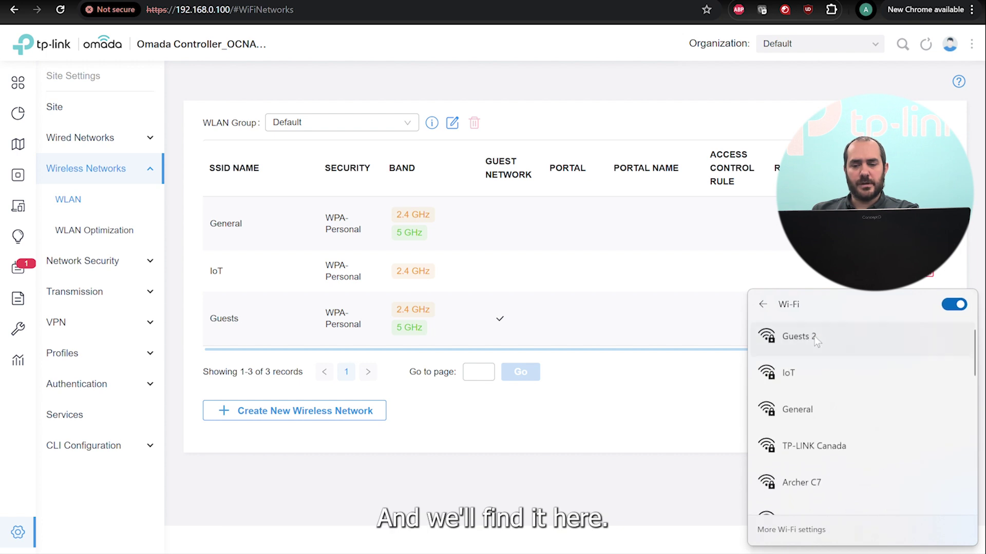
left_click(821, 343)
left_click(894, 399)
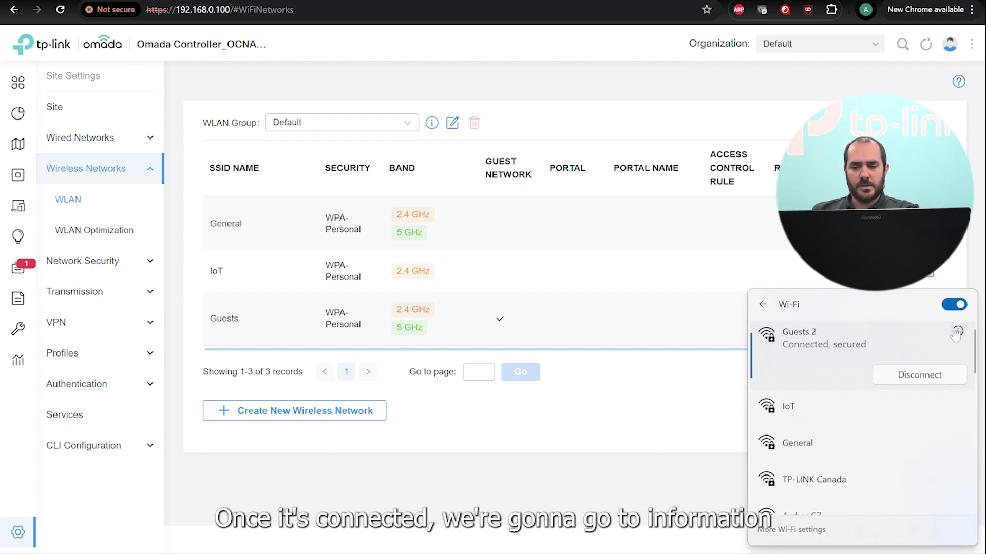
Check the Guests 2 connection's IPv4 address is 192.168.30.100.
left_click(956, 332)
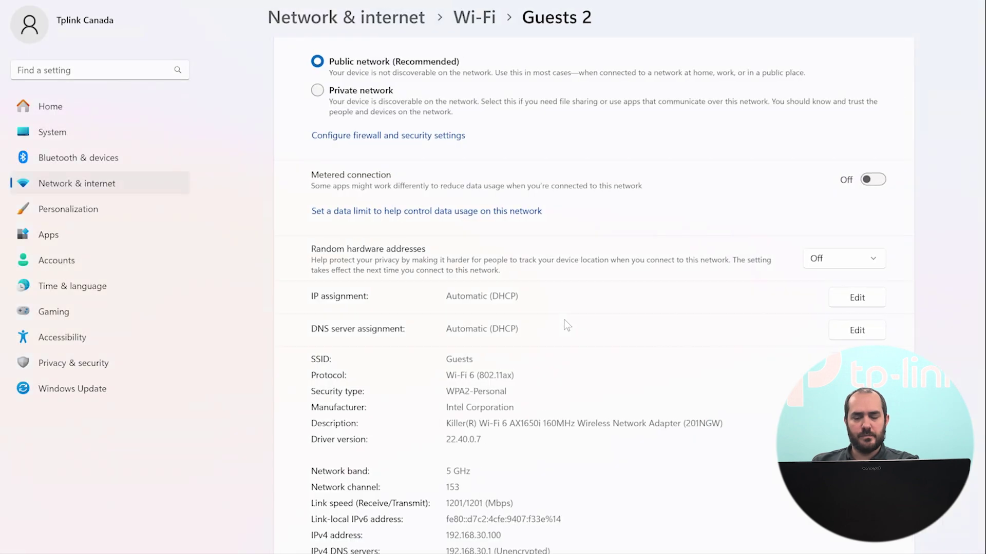
scroll(537, 319, "down", 5)
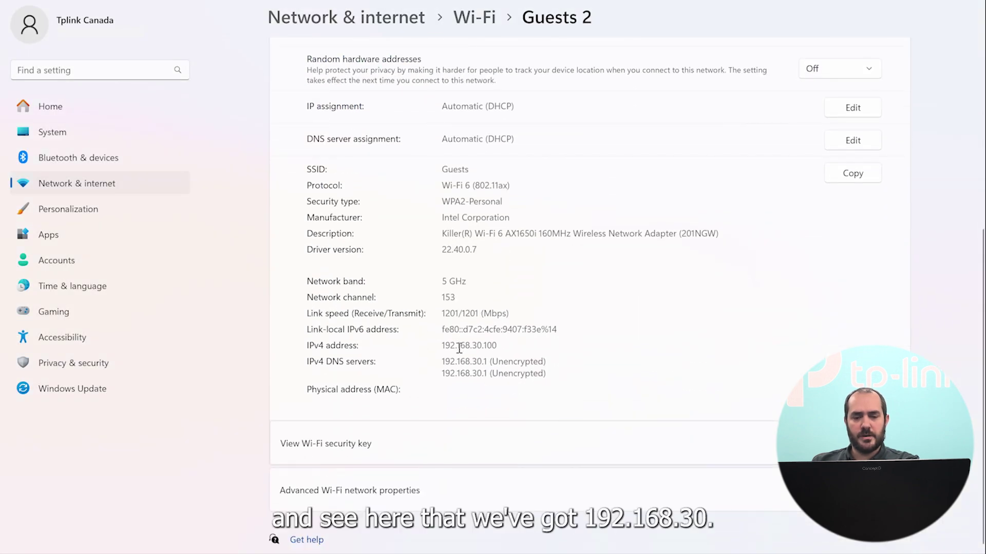
left_click_drag(441, 346, 478, 340)
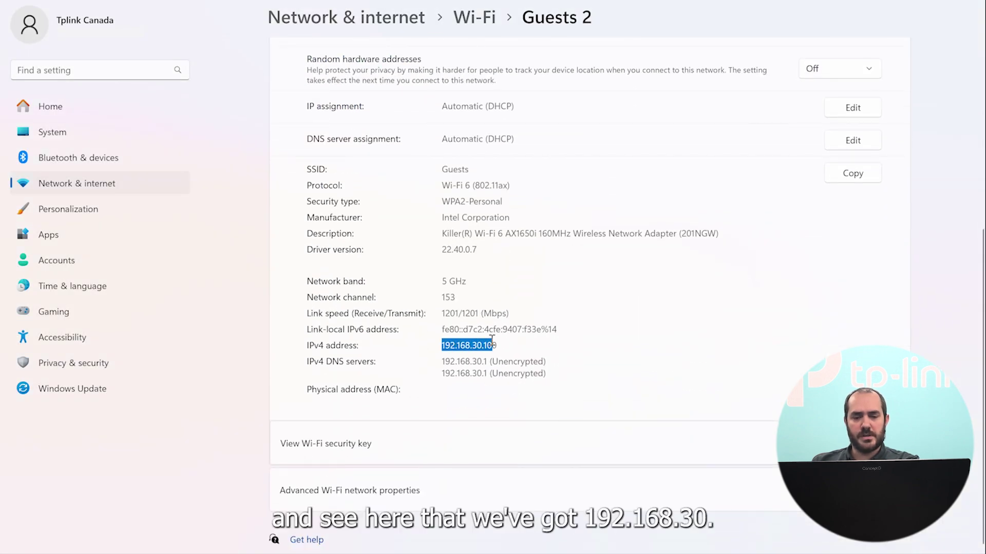
left_click(501, 344)
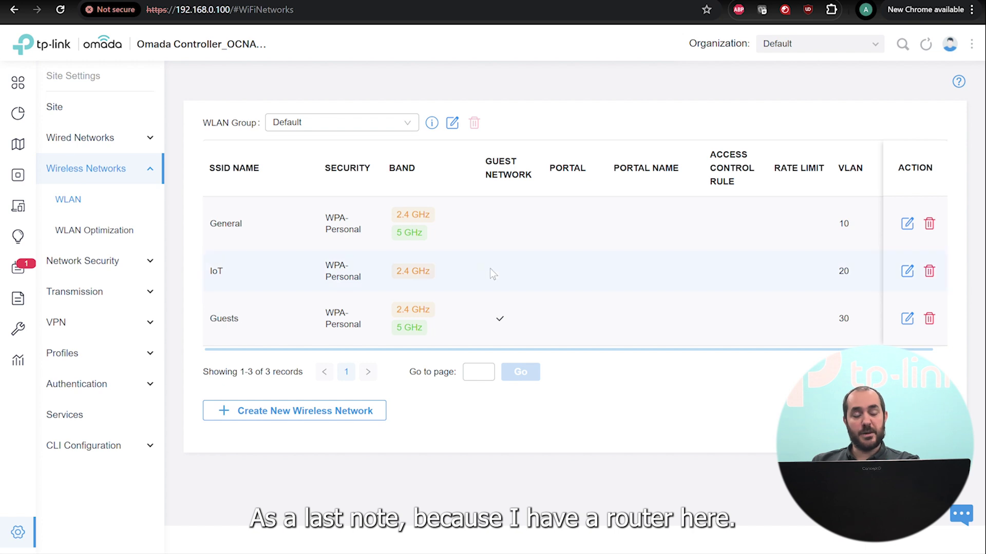
Open the Devices page to list the ER8411, SG3452P and EAP653.
left_click(23, 180)
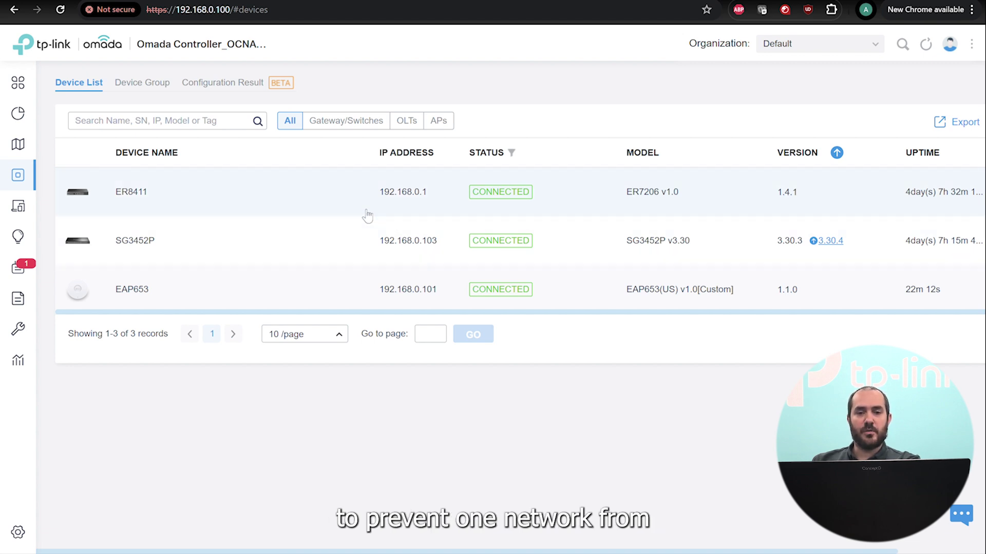
Start a new rule under Settings > Network Security > ACL > Switch ACL and begin its description.
left_click(21, 534)
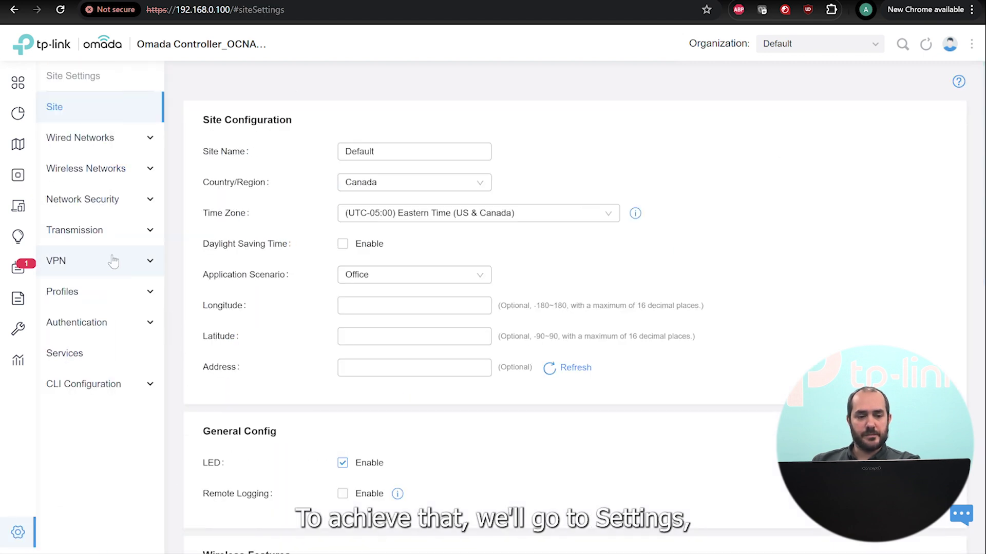
left_click(63, 199)
left_click(69, 233)
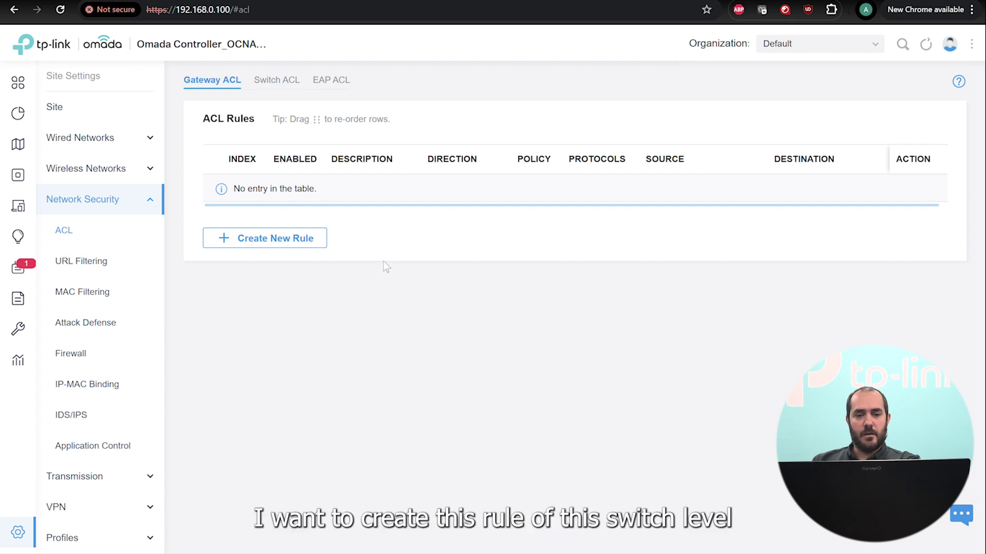
left_click(271, 83)
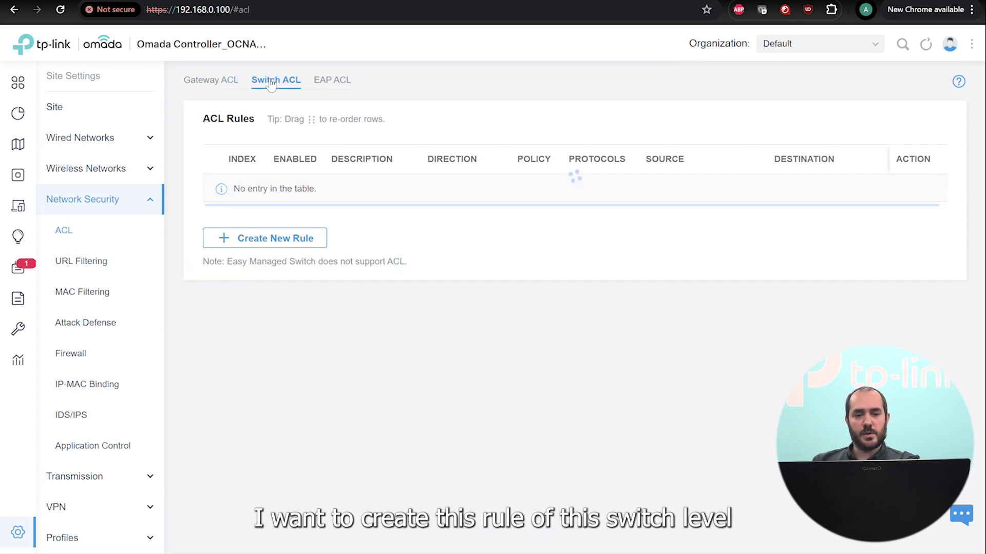
left_click(282, 236)
left_click(358, 144)
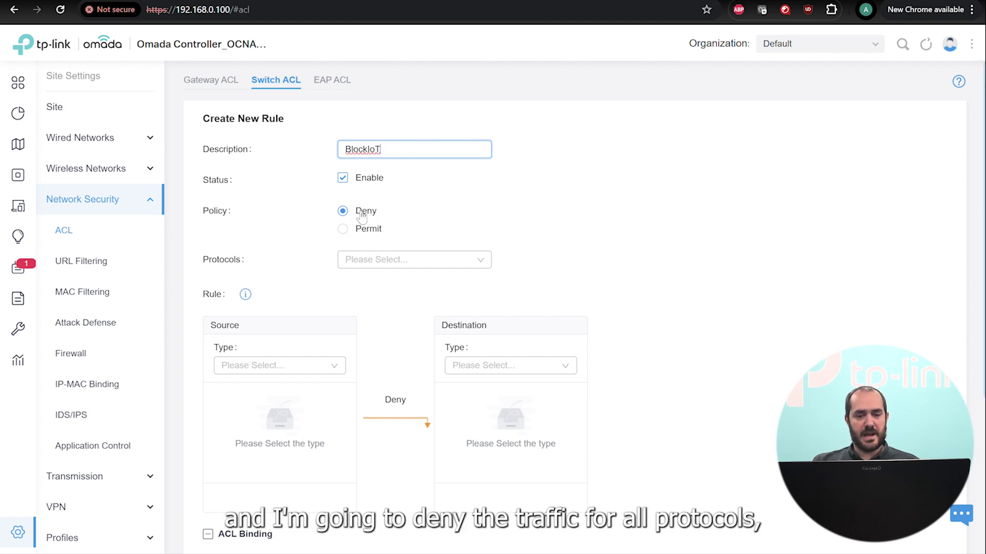
Apply the rule to all protocols with source and destination type Network.
left_click(392, 260)
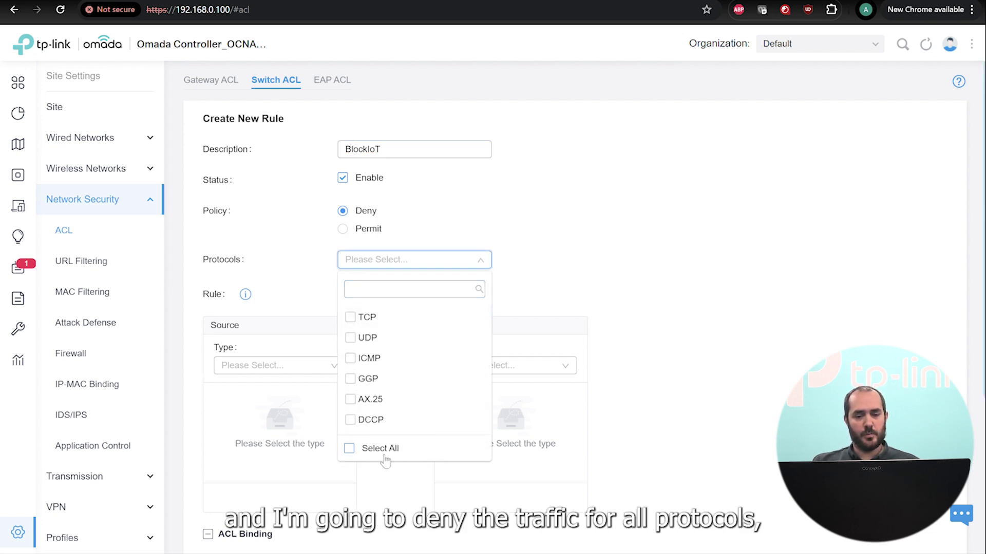
left_click(384, 453)
scroll(338, 371, "down", 1)
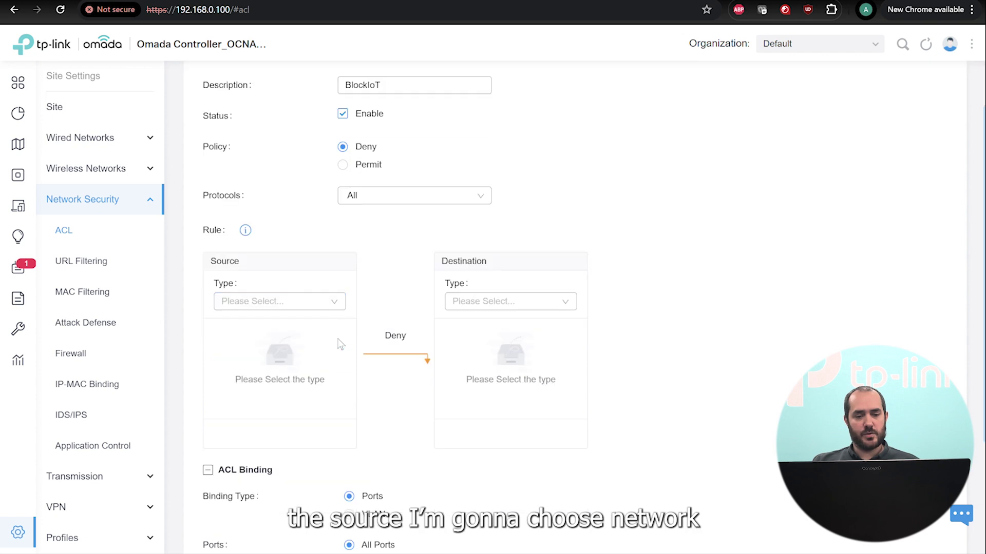
left_click(329, 307)
left_click(261, 326)
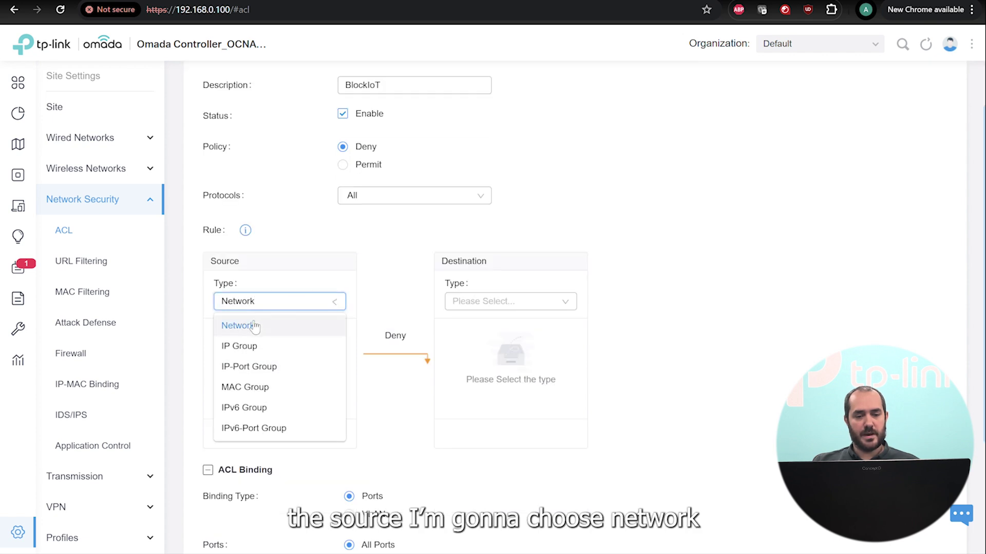
left_click(494, 306)
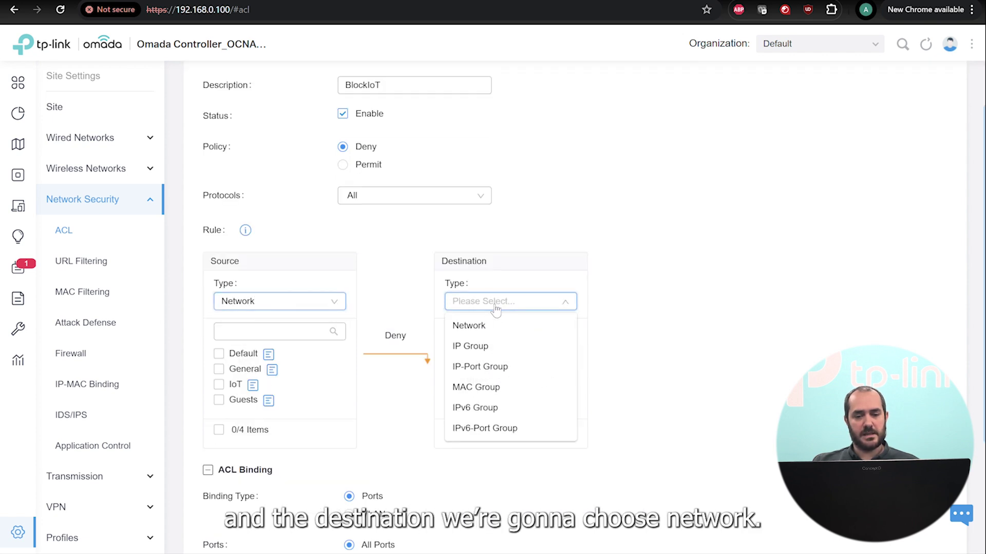
left_click(469, 326)
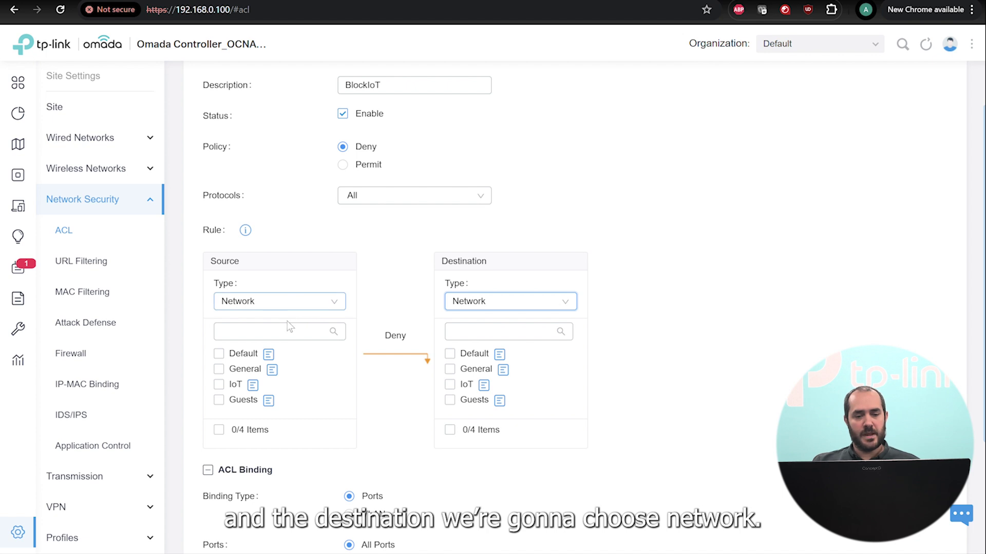
Choose IoT as the source and General and Guests as destination networks.
scroll(300, 349, "down", 1)
left_click(219, 322)
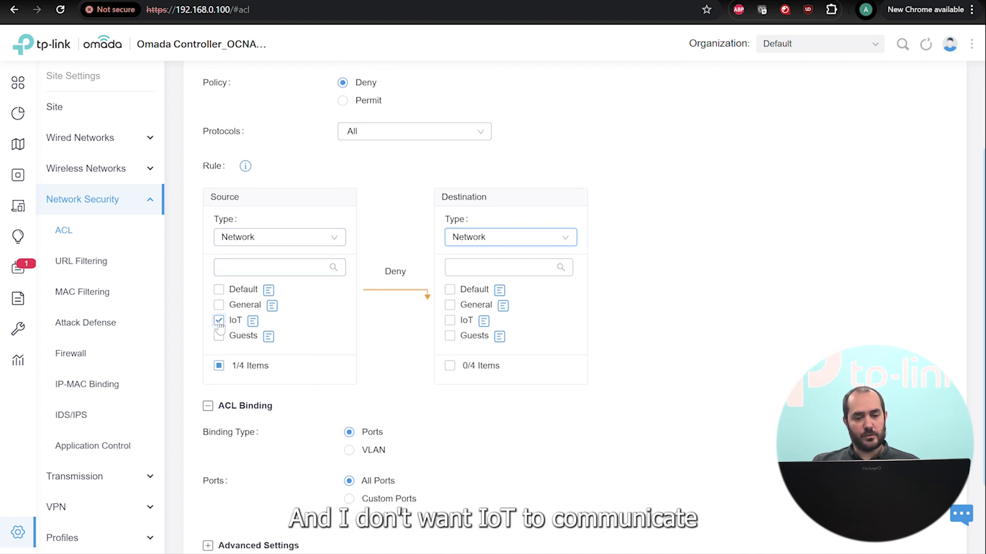
left_click(450, 306)
left_click(451, 337)
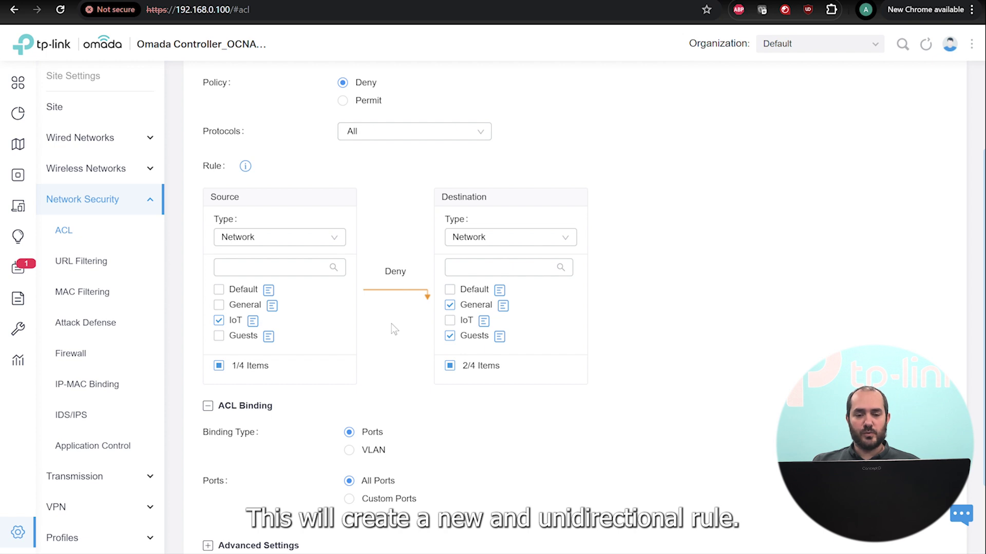
scroll(391, 323, "down", 2)
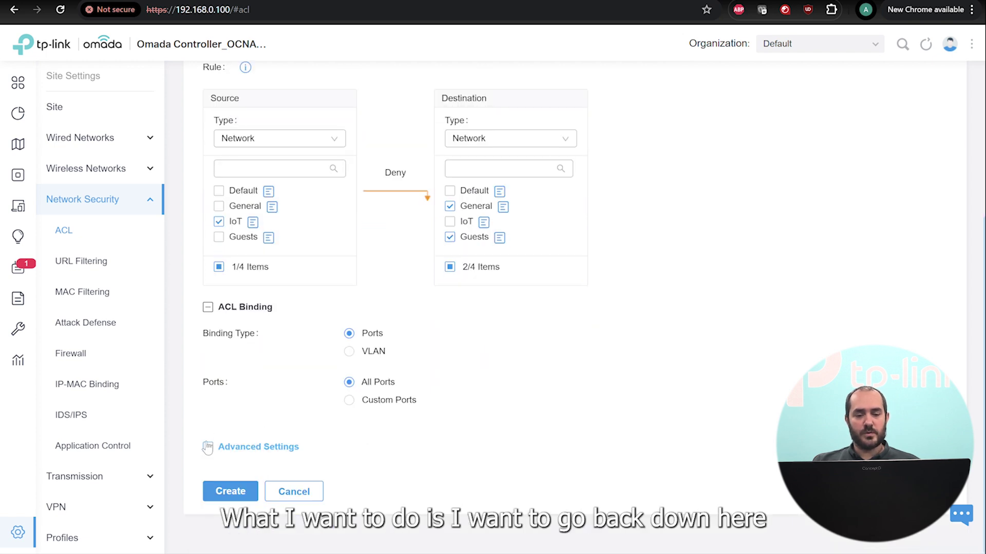
Enable Bi-Directional in Advanced Settings and create the BlockIoT rule.
left_click(208, 448)
scroll(402, 447, "down", 1)
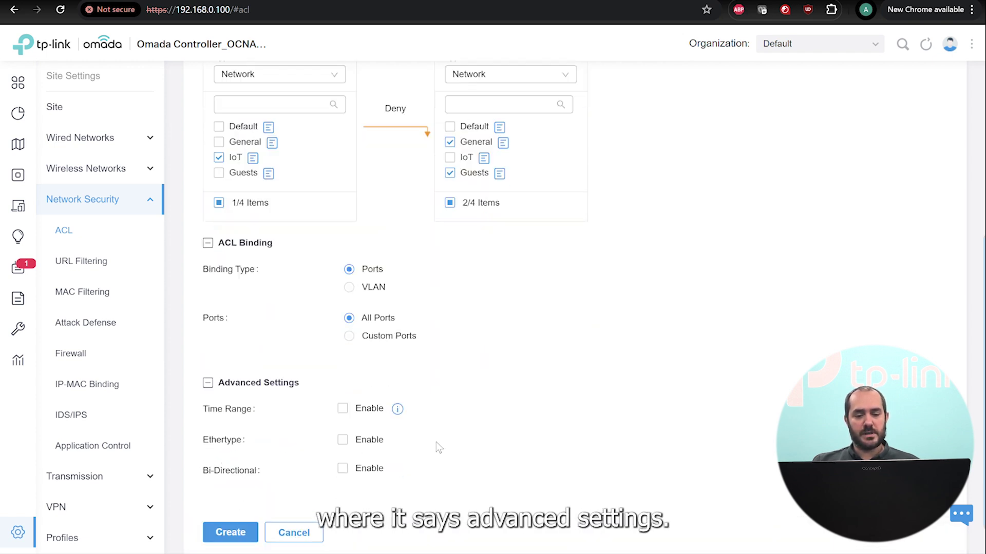
left_click(342, 469)
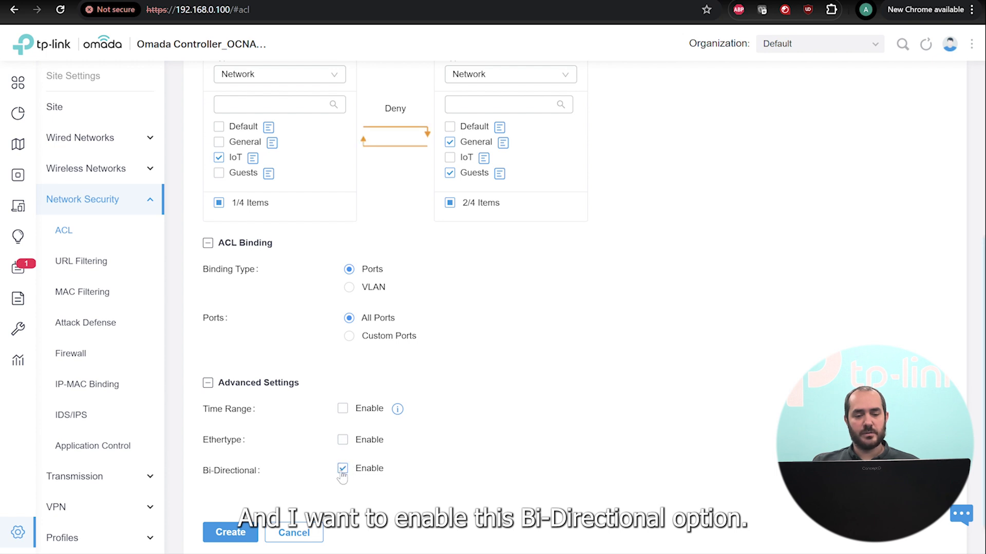
scroll(593, 328, "up", 2)
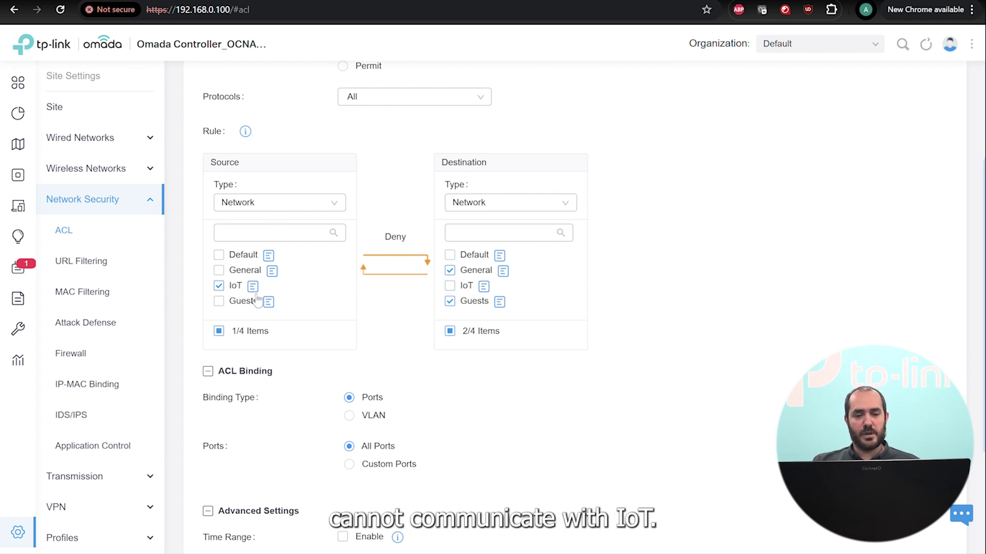
scroll(561, 417, "down", 3)
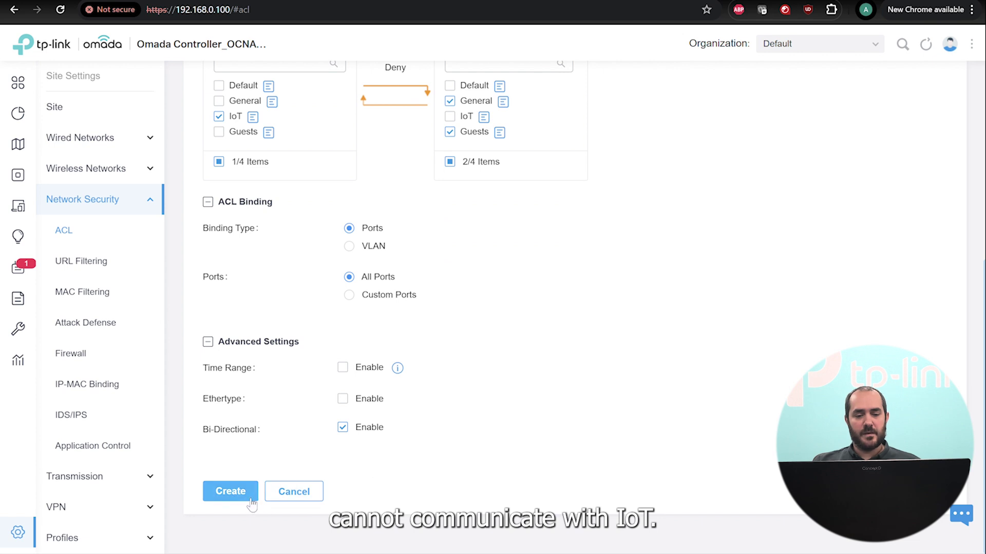
left_click(230, 491)
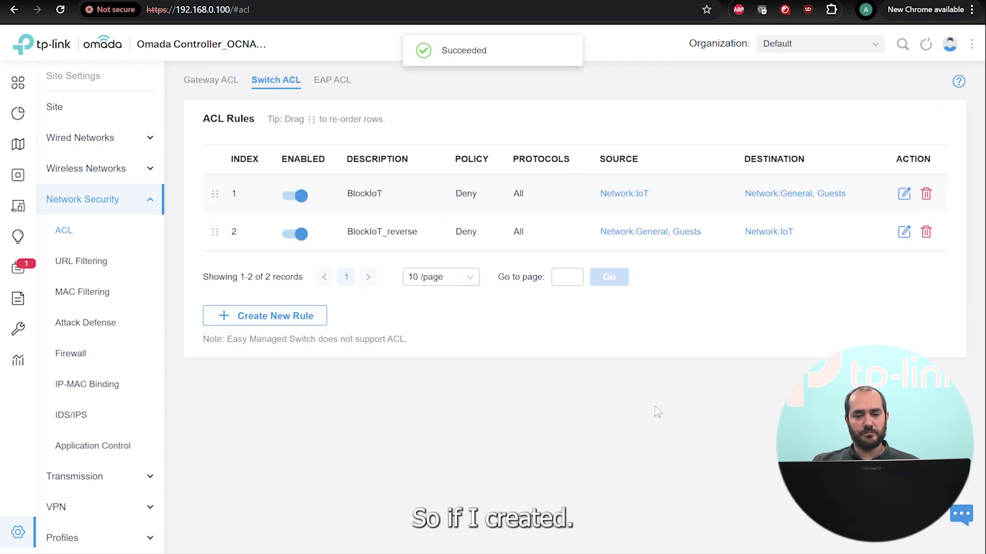